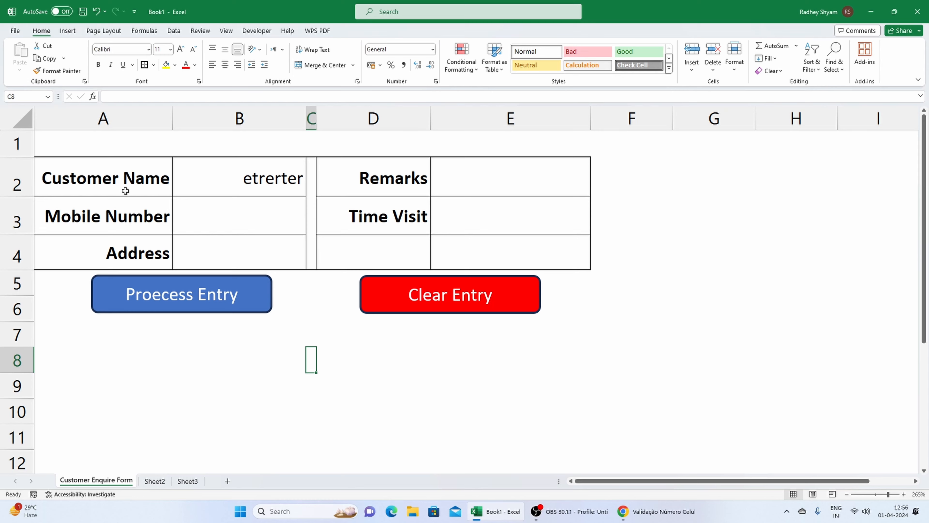
Look over the customer enquiry form's layout and its field labels in columns A and D.
mouse_move(87, 145)
mouse_down()
mouse_move(247, 216)
mouse_move(513, 290)
mouse_move(537, 308)
mouse_up()
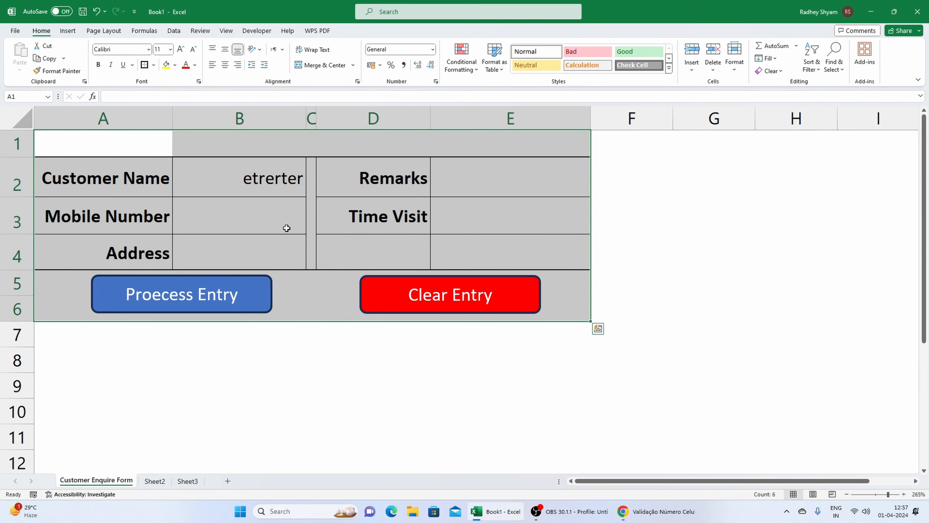
click(166, 191)
click(158, 227)
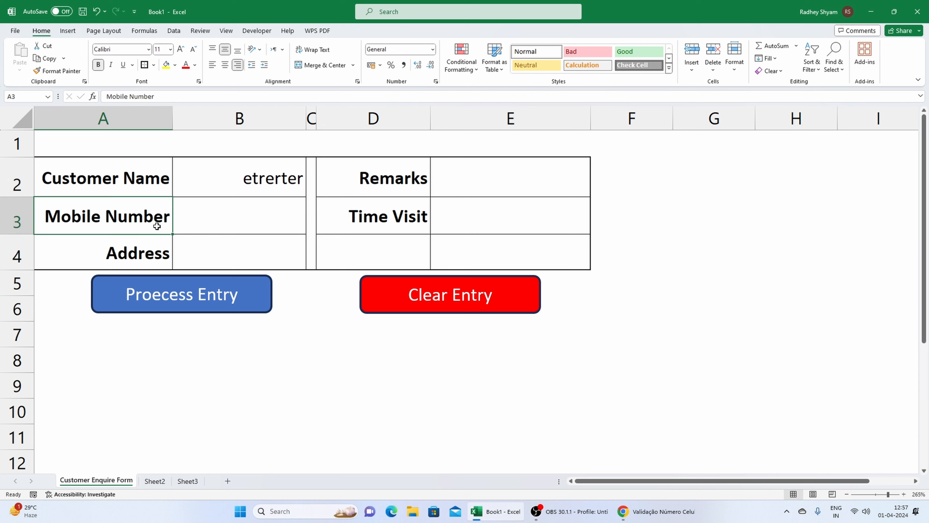
click(156, 247)
click(413, 171)
click(405, 220)
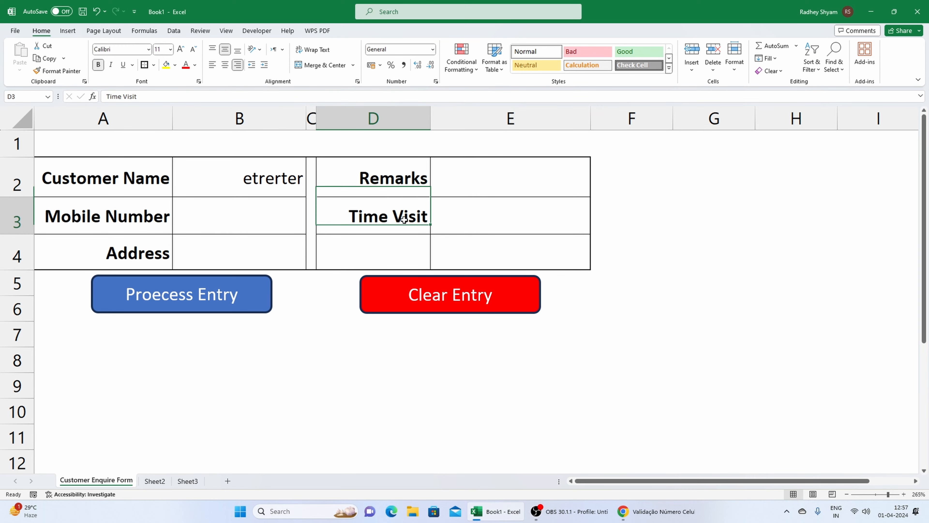
Test the Mobile Number field's validation with a five-digit number and cancel the entry.
click(268, 214)
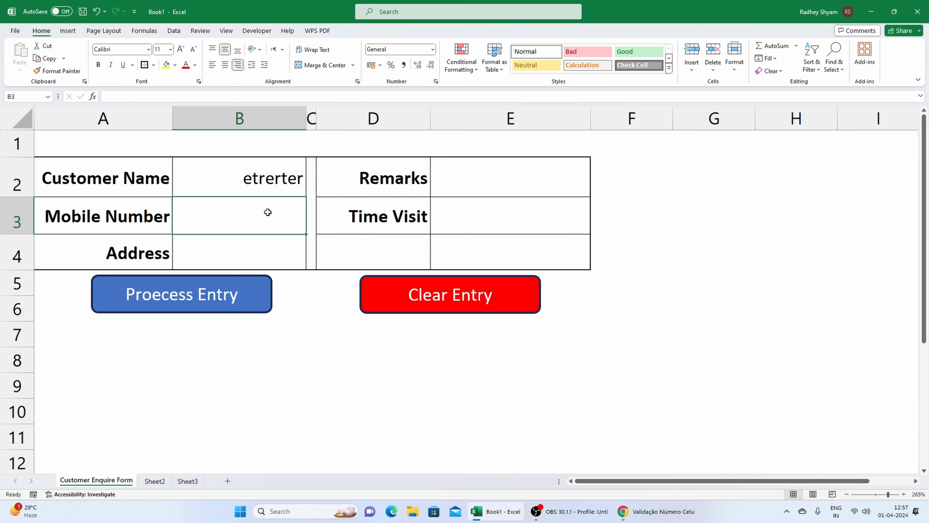
text(12424)
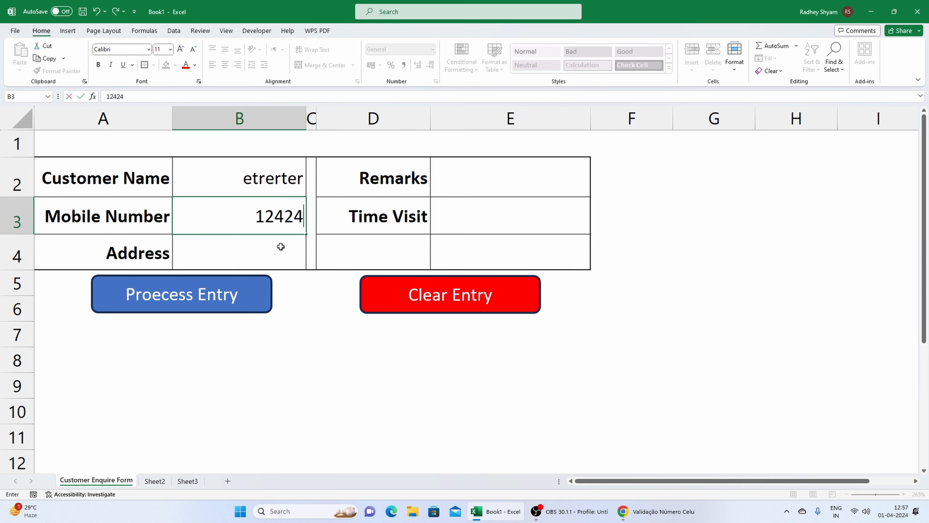
click(348, 334)
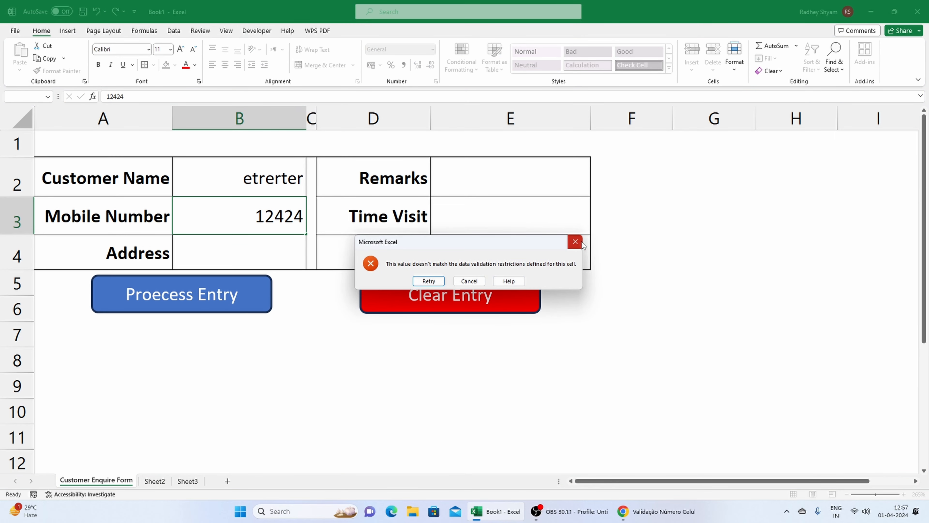
key(Escape)
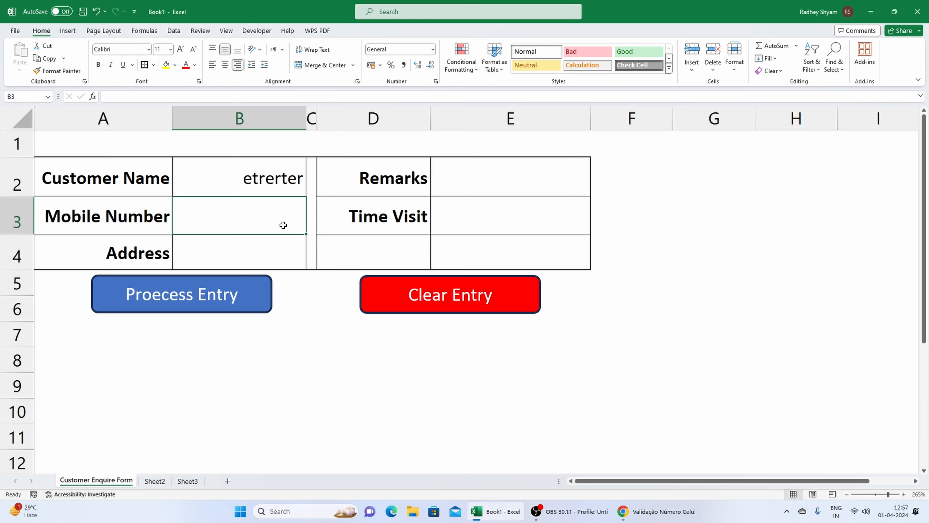
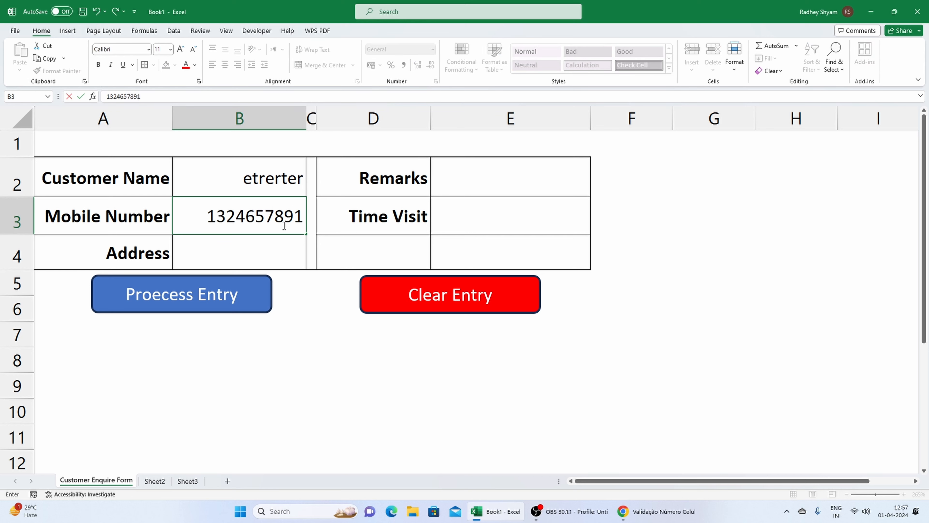
Fill in the customer's ten-digit mobile number and address in the enquiry form.
click(293, 307)
click(268, 257)
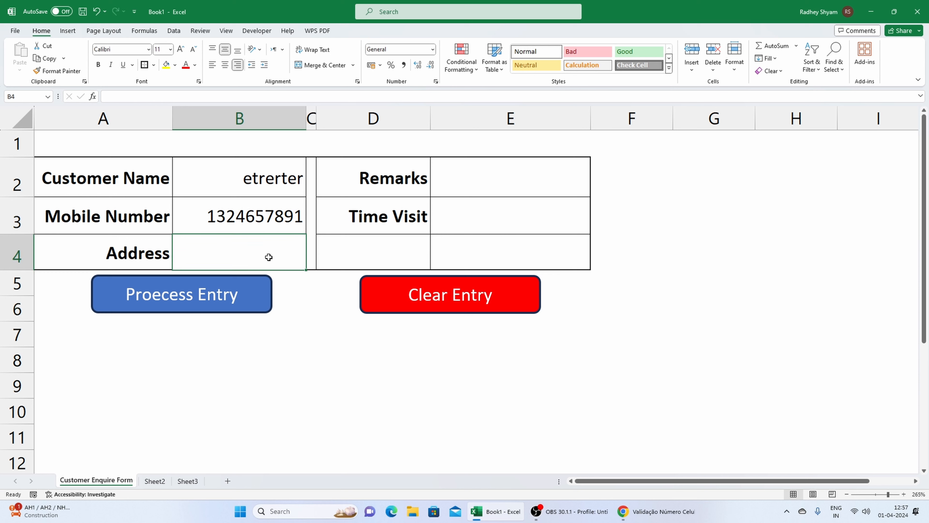
text(Holam)
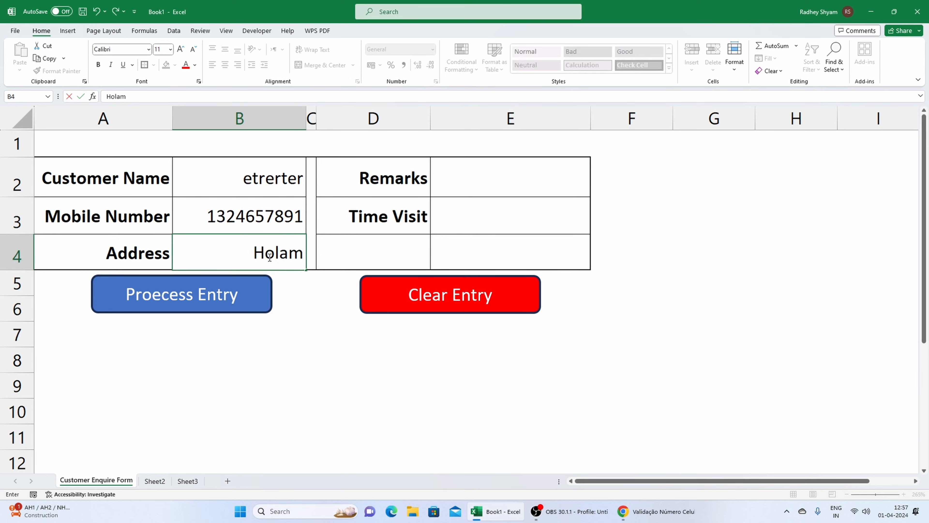
text(bi Kalna)
Enter "ENT Checkup" as the remarks in the enquiry form.
click(540, 179)
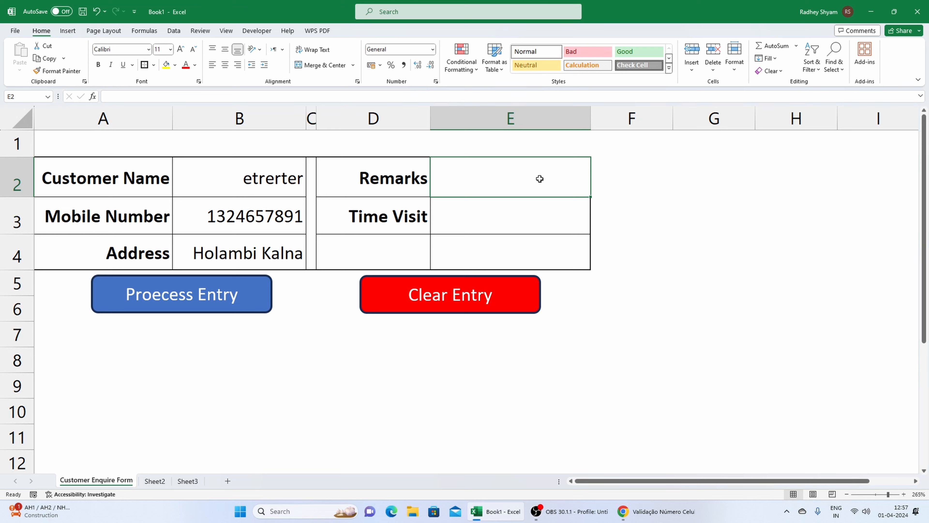
text(ENT)
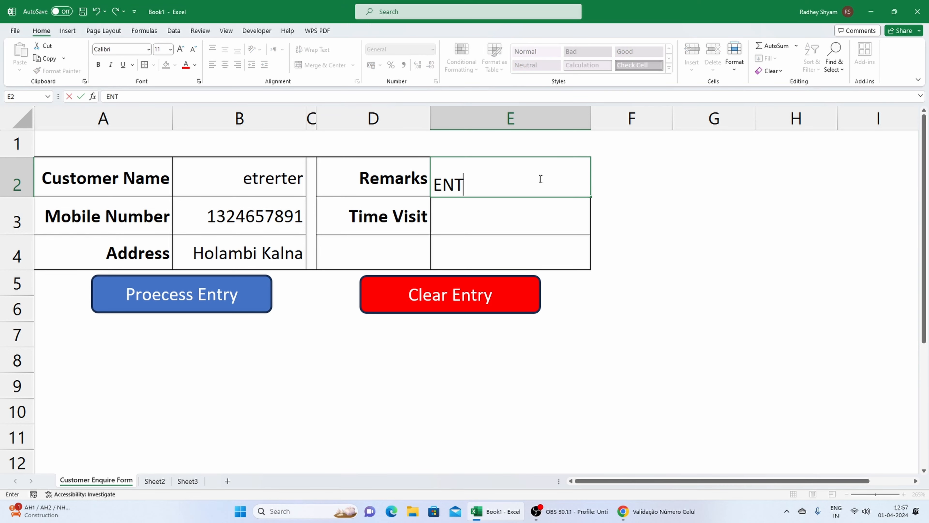
text( Checkup)
key(Return)
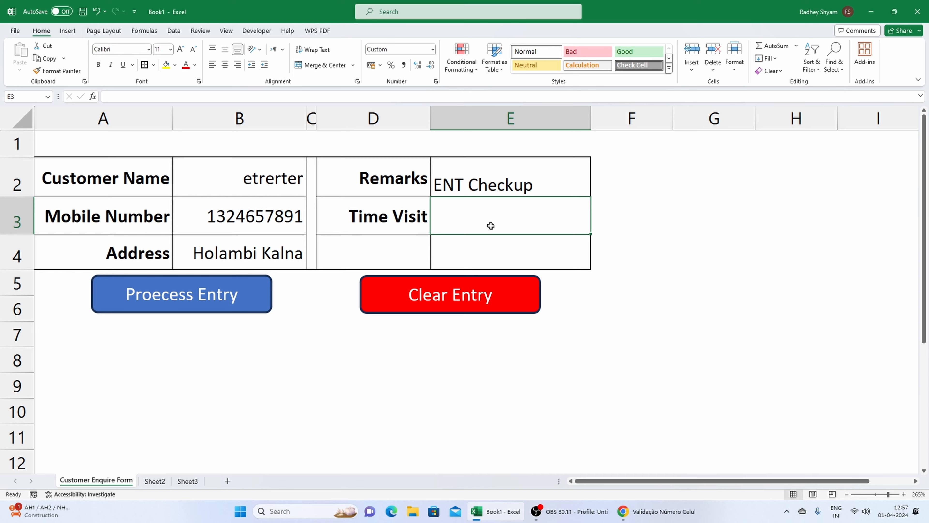
Test the Time Visit field's validation with the text "asfdsf" and cancel the entry.
text(asfdsf)
key(Return)
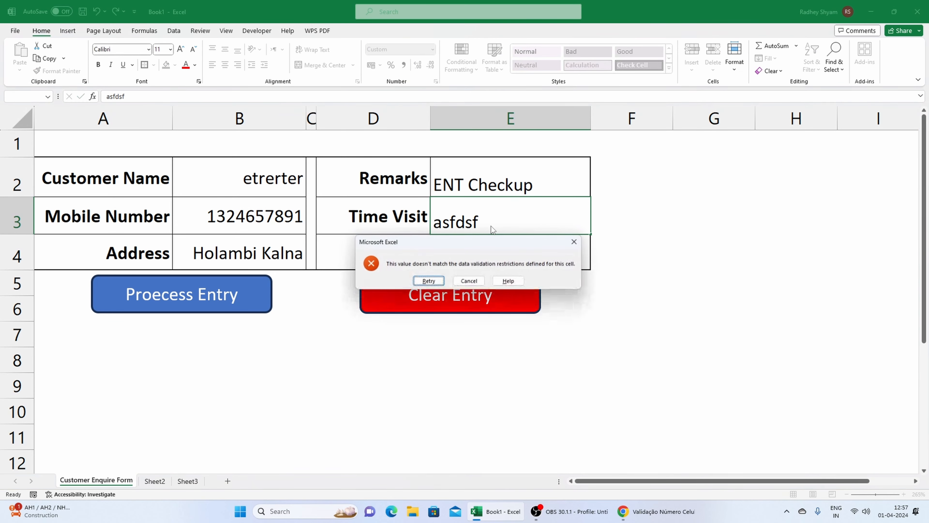
click(575, 241)
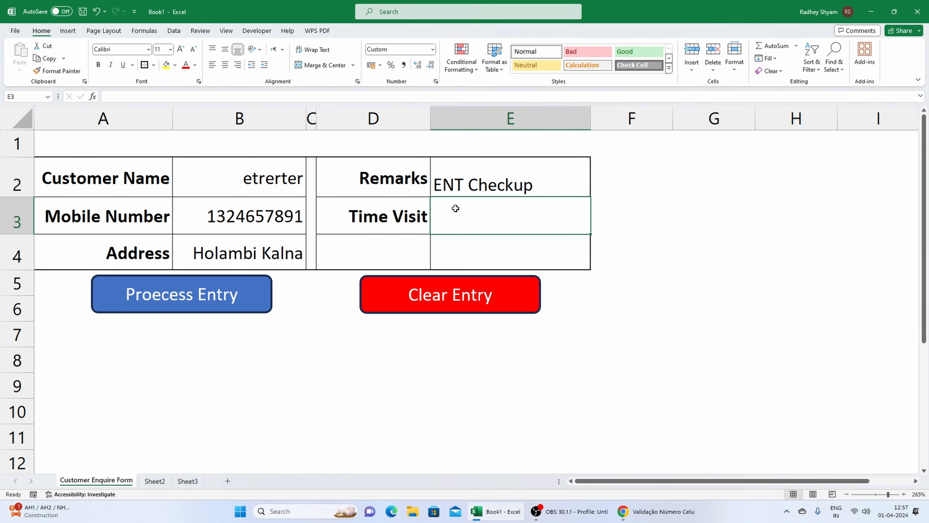
Set the visit time to 04:00 and process the form entry.
text(04)
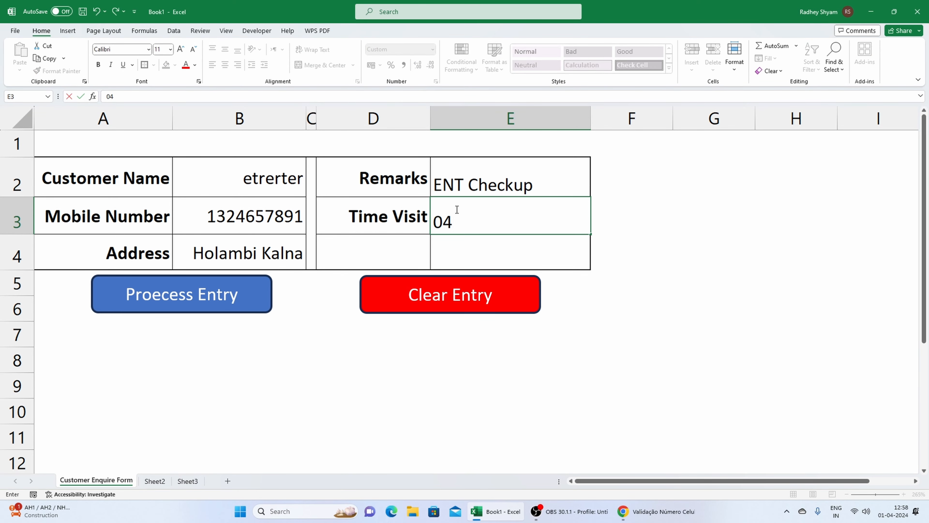
text(:00)
key(Return)
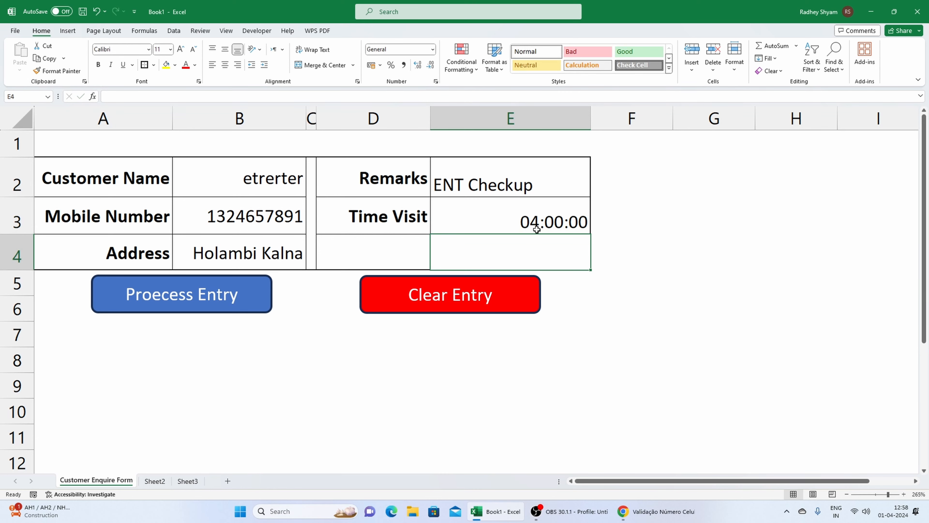
click(516, 359)
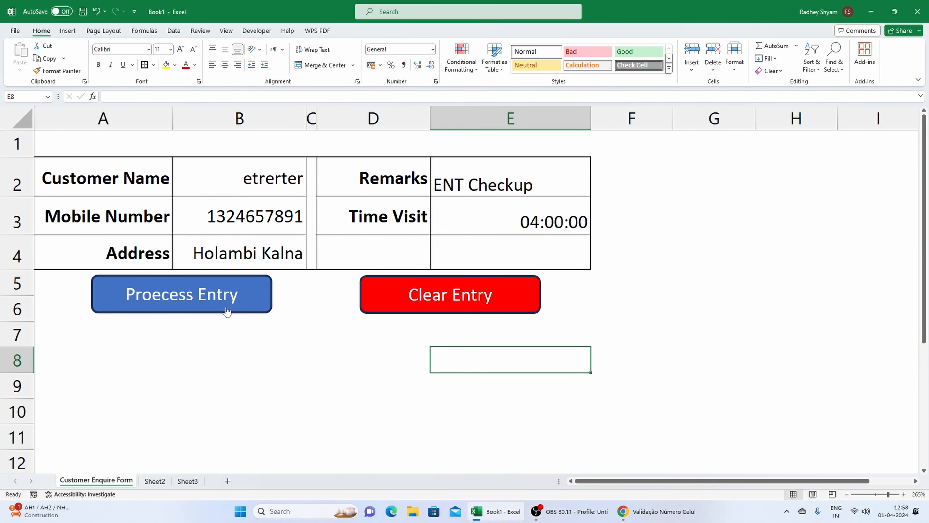
click(211, 302)
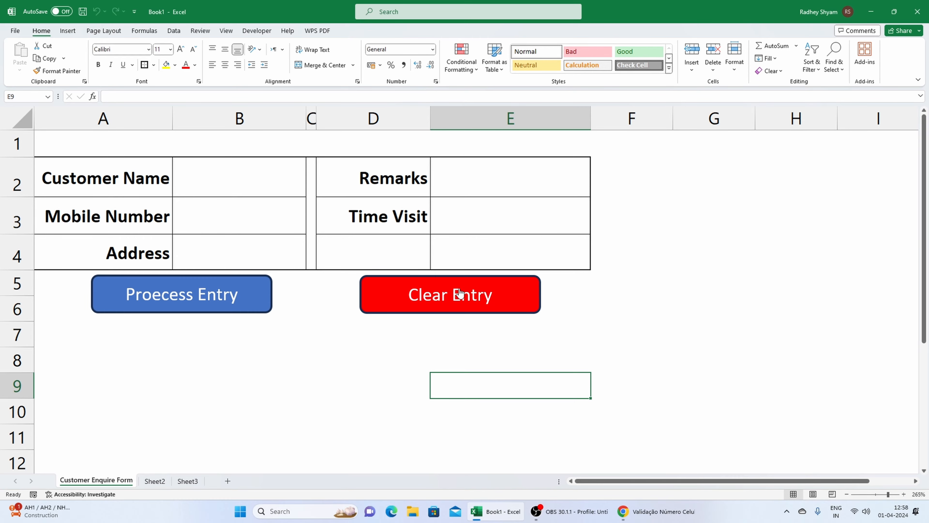
Examine the stored customer records on Sheet3.
click(188, 481)
click(69, 168)
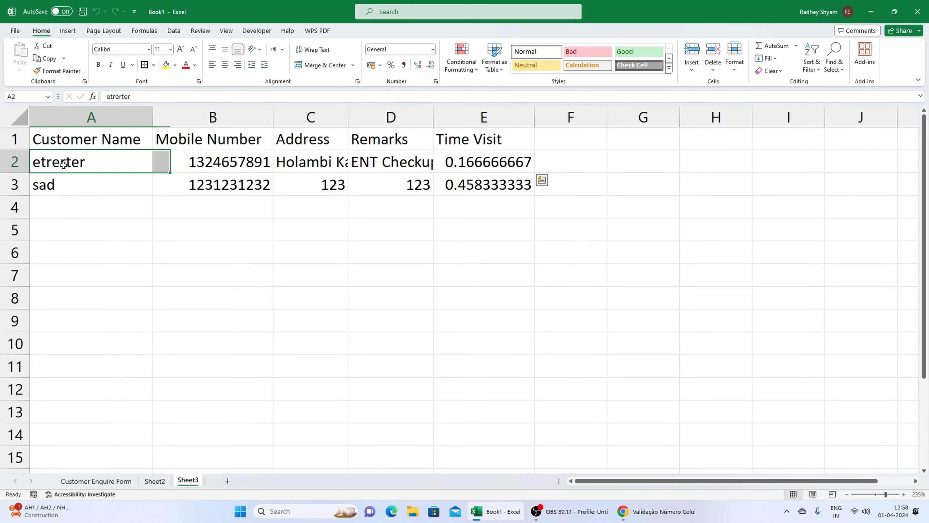
drag(69, 167, 508, 188)
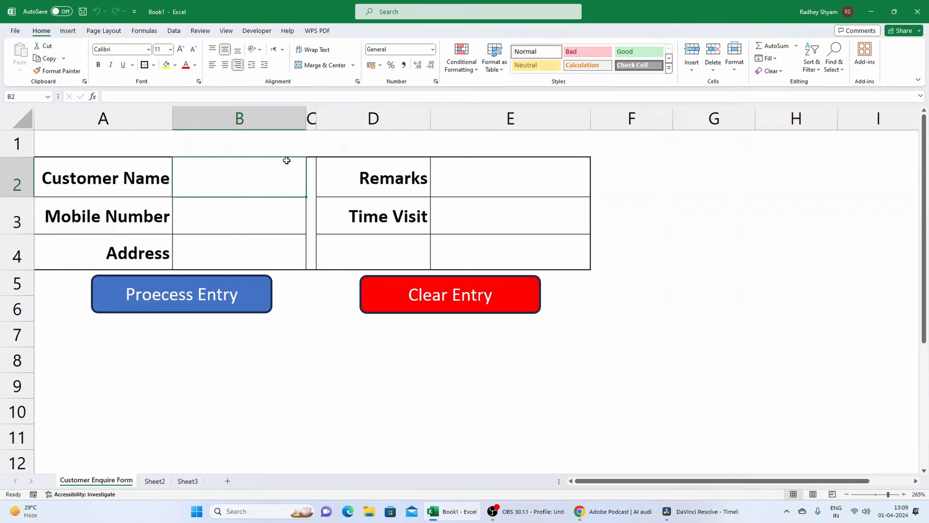
Fill in a customer's name, ten-digit mobile number and the address "sdfdsfs", and clear the form with its Clear Entry macro.
text(Radhey)
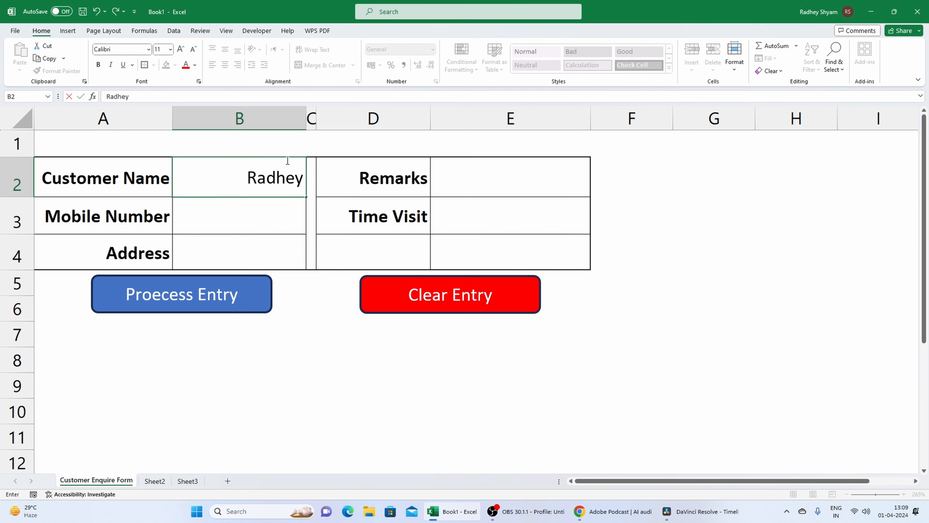
key(Return)
text(123)
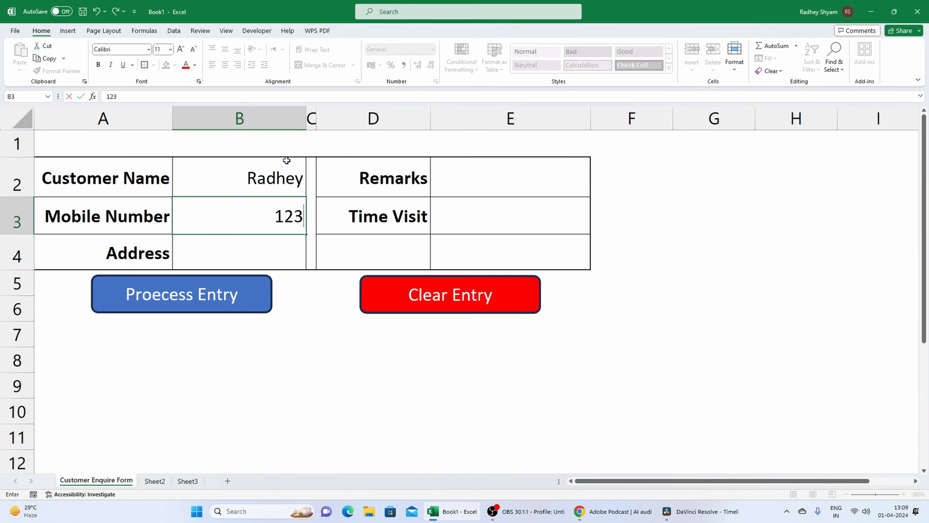
text(4657891)
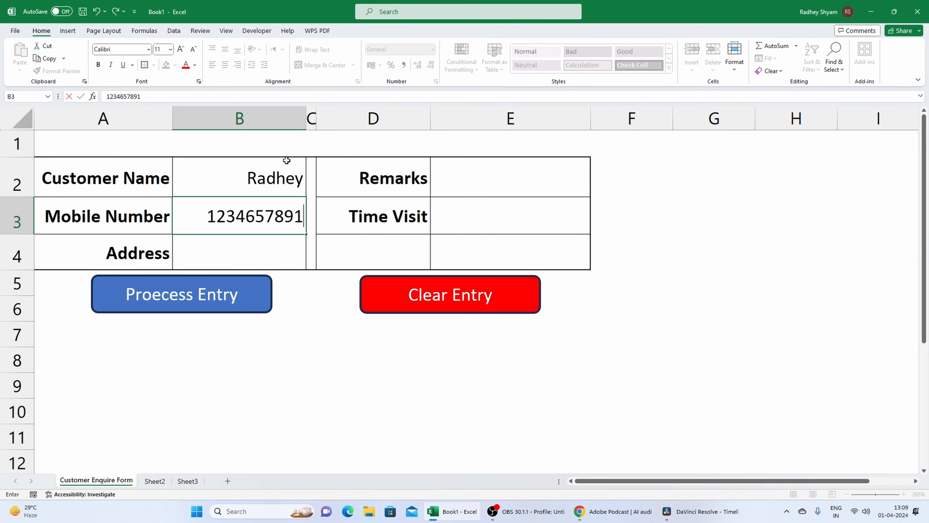
click(242, 245)
text(sdfdsfs)
click(311, 334)
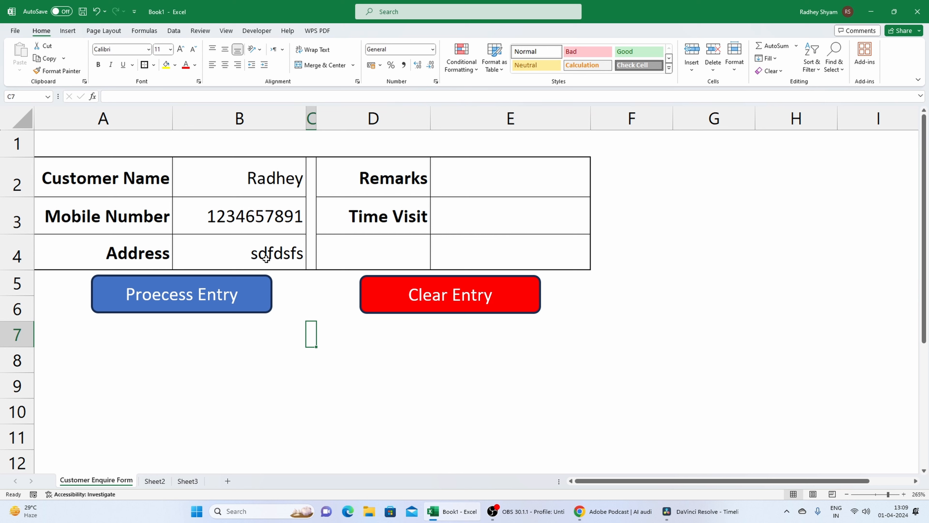
click(425, 299)
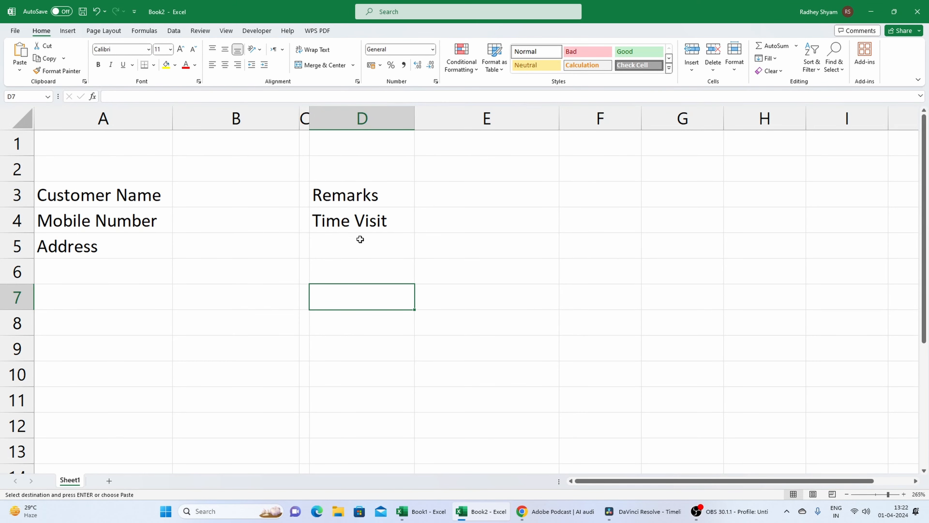
Look over the customer and visit field labels in Book2.
drag(127, 194, 141, 243)
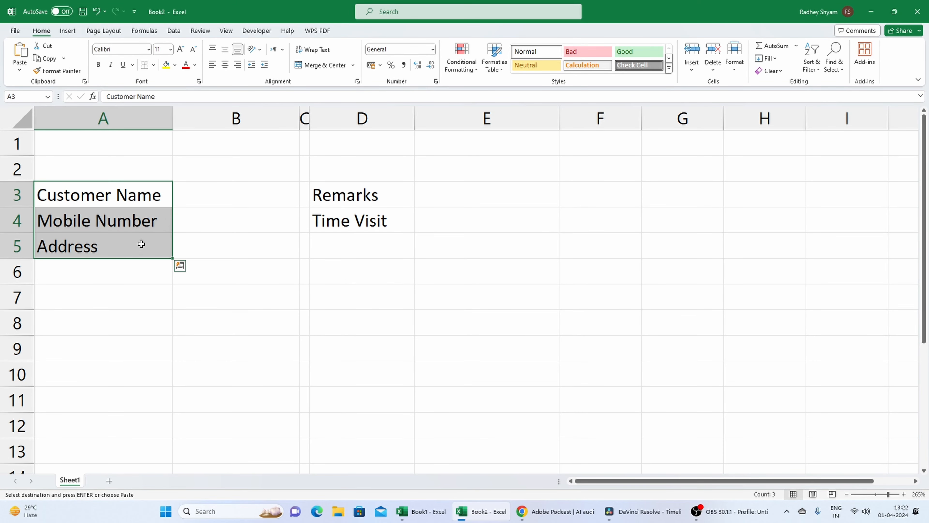
drag(350, 192, 357, 218)
click(77, 203)
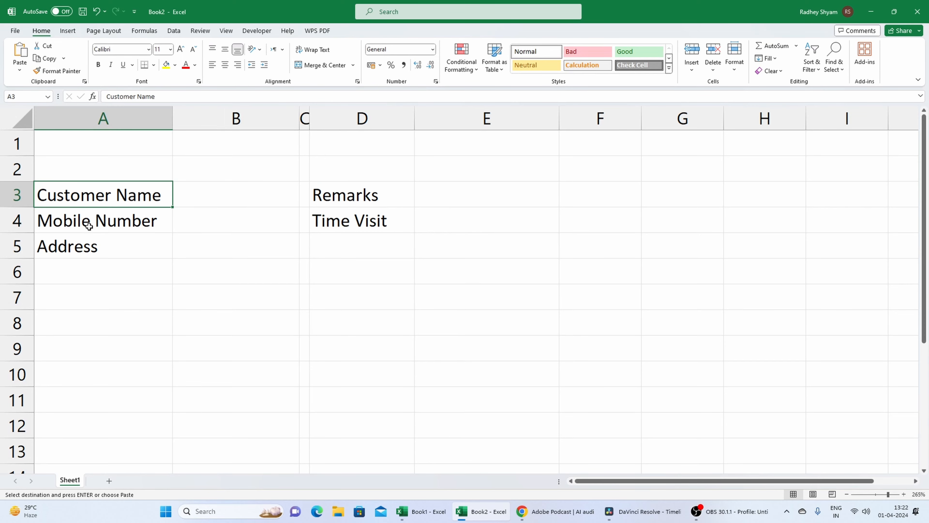
click(88, 225)
click(93, 248)
click(354, 199)
click(363, 223)
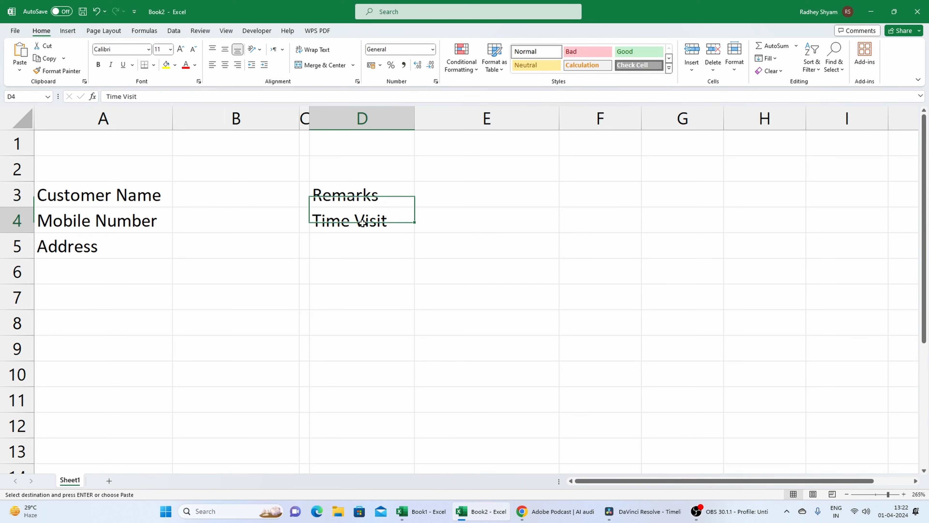
Widen column D slightly and hide the sheet's gridlines.
drag(415, 118, 440, 118)
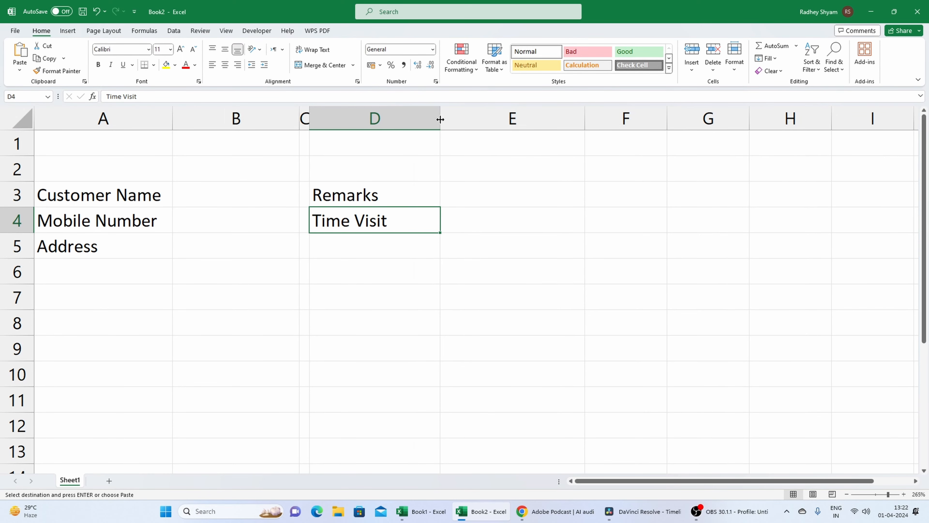
click(457, 253)
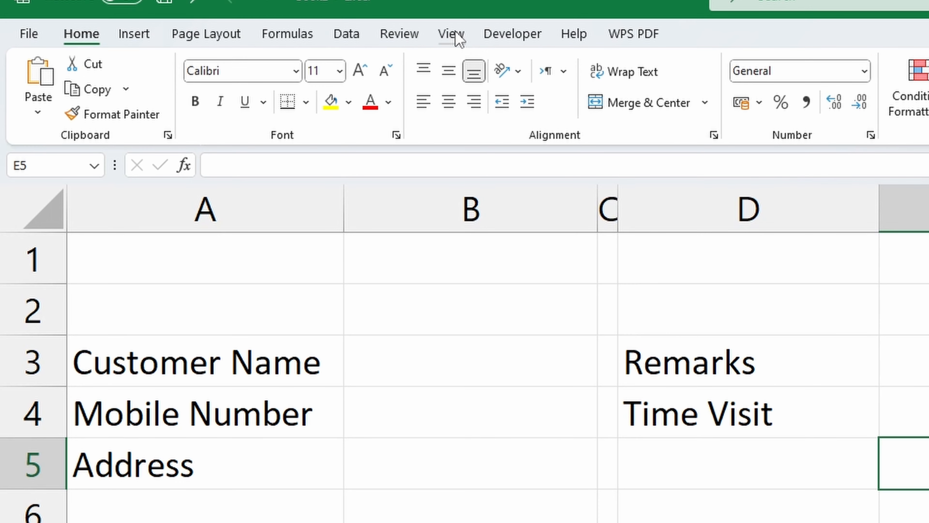
click(227, 31)
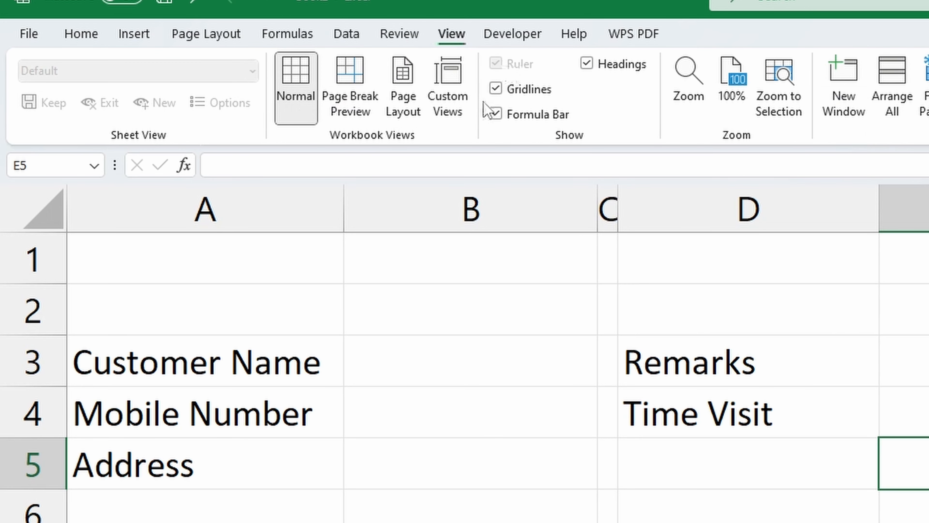
click(499, 96)
click(625, 441)
Apply all borders to the label cells A3:A5 and D3:D4.
drag(205, 367, 204, 462)
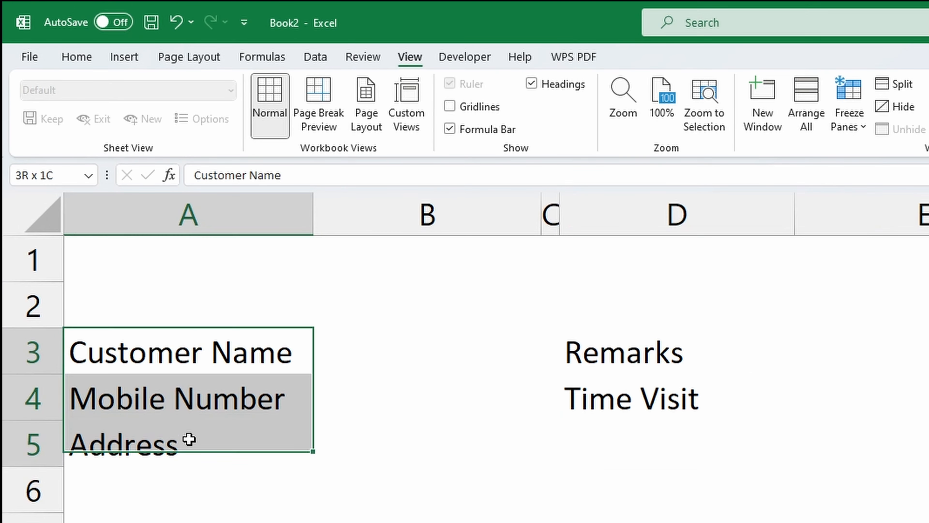
click(85, 57)
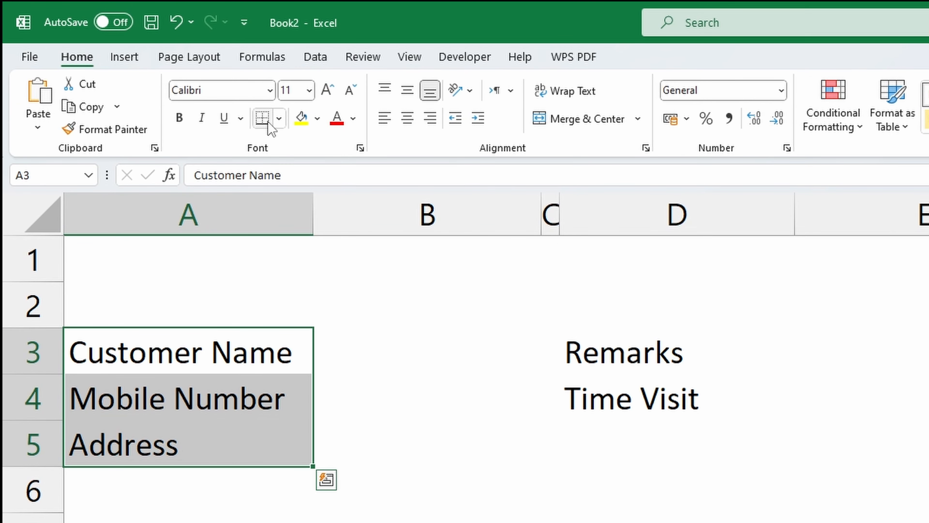
click(279, 118)
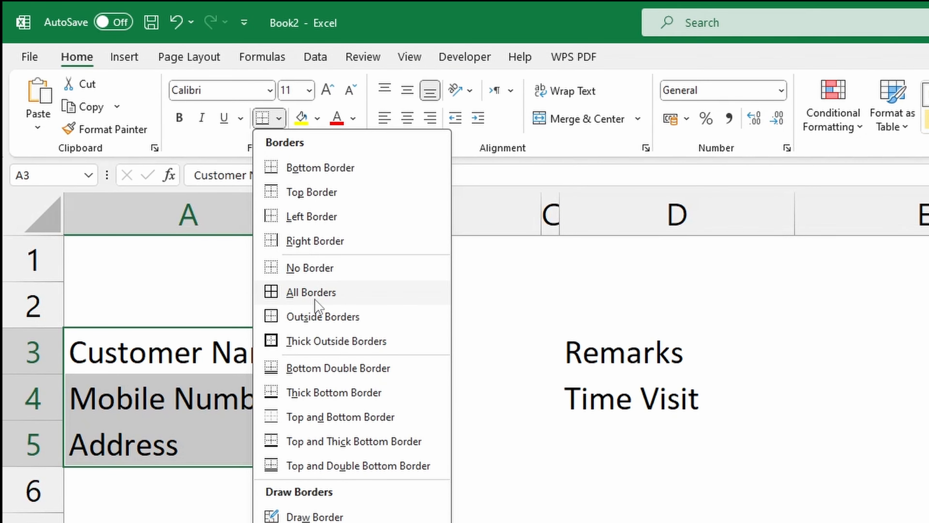
click(293, 291)
drag(586, 368, 612, 401)
click(263, 119)
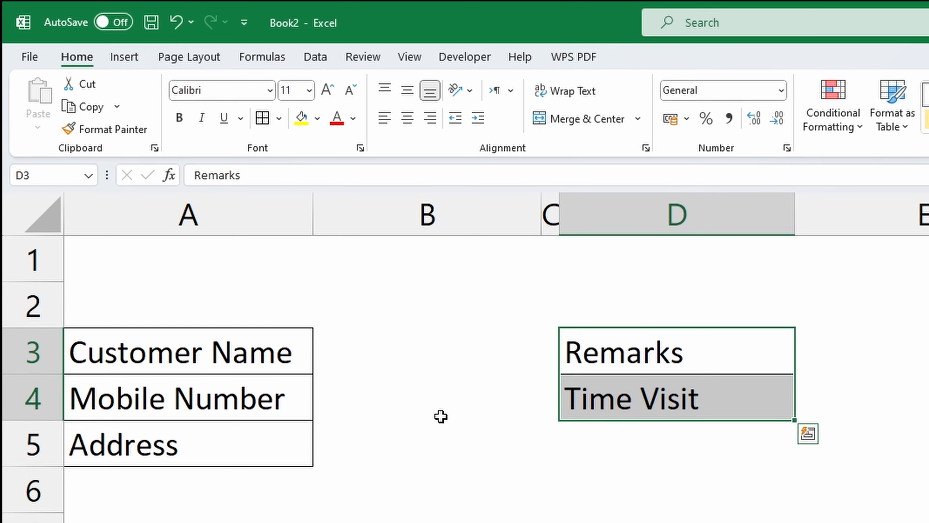
Apply all borders to the label and entry cells A3:B5 and D3:E5, including the blank row below Time Visit.
click(677, 370)
mouse_move(190, 351)
mouse_down()
mouse_move(491, 447)
mouse_move(490, 461)
mouse_up()
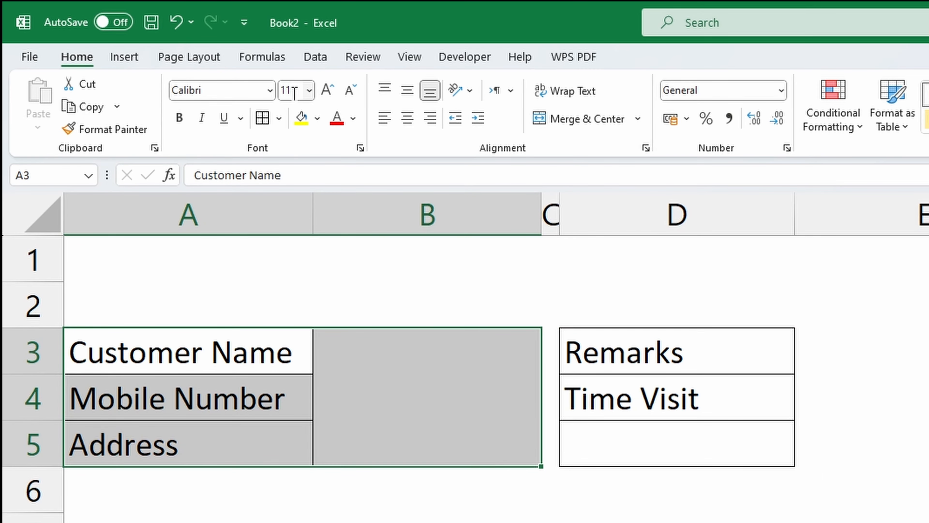
click(269, 127)
drag(658, 352, 886, 454)
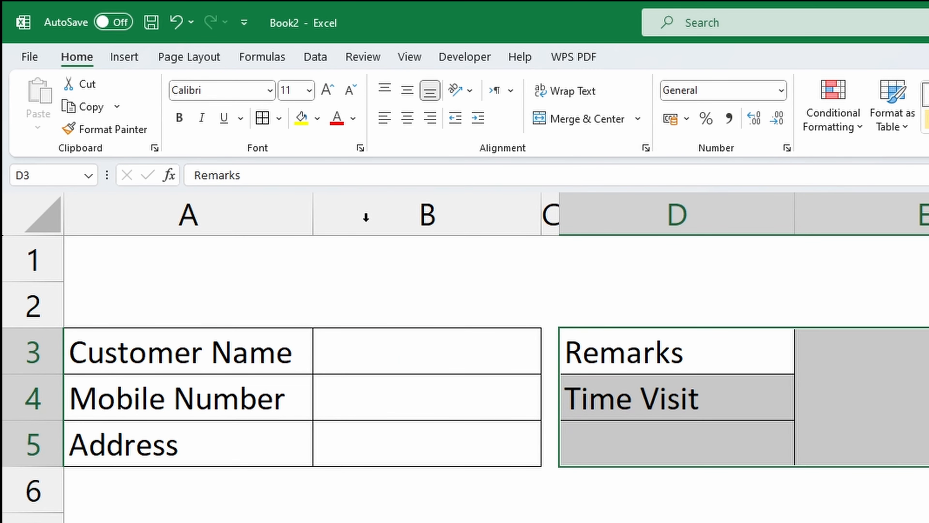
click(269, 124)
Add a thick outside border around the whole form range A3:E5.
click(589, 486)
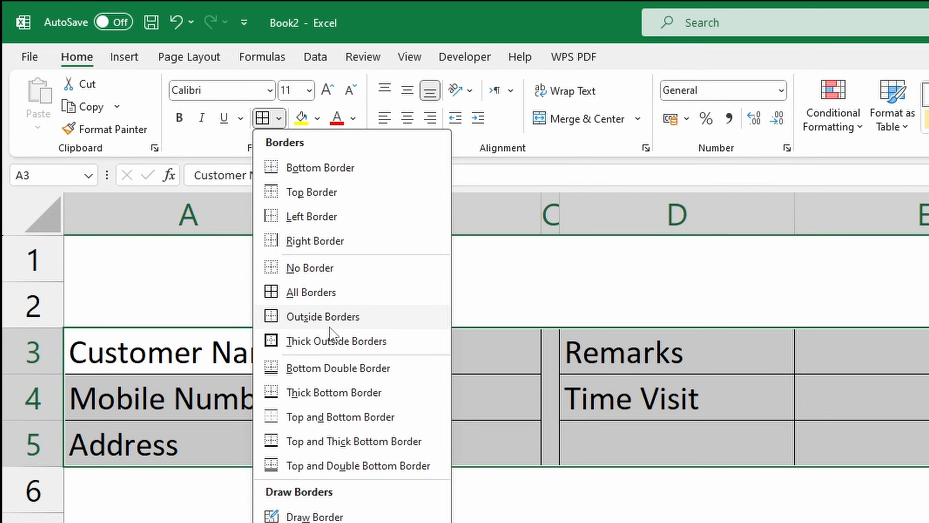
click(332, 342)
click(607, 520)
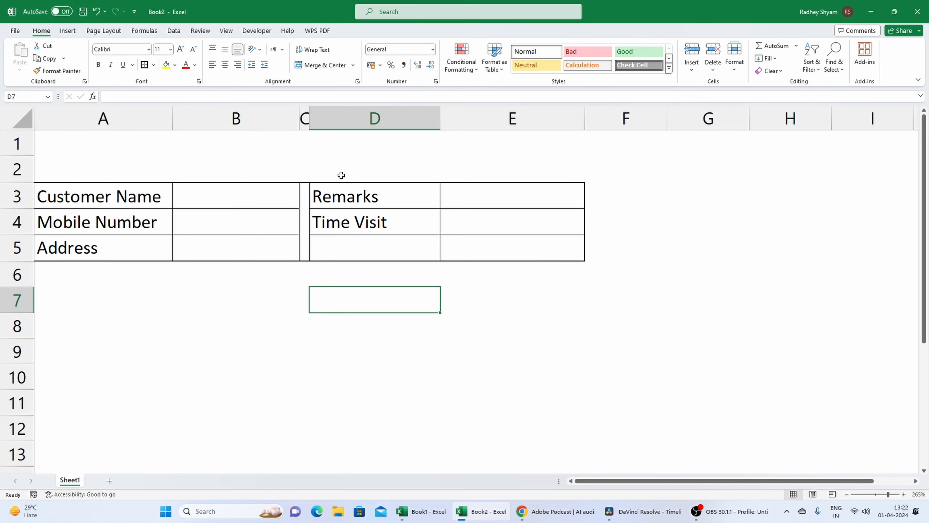
Start a data validation rule of type Custom for the Mobile Number entry cell B4.
click(174, 32)
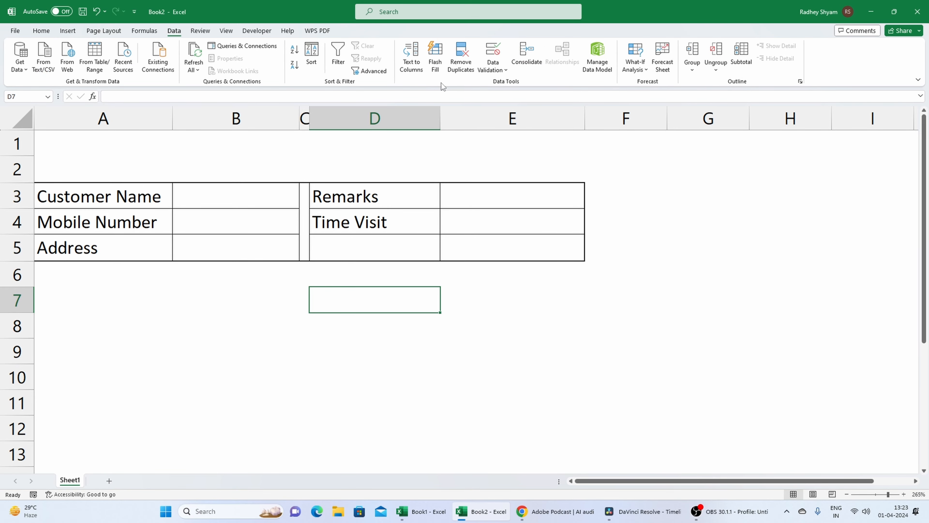
click(237, 229)
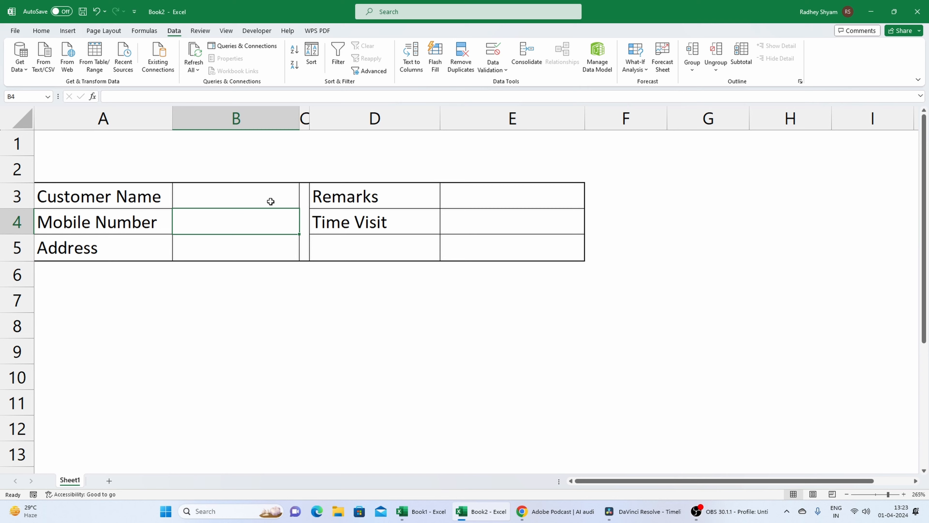
click(509, 71)
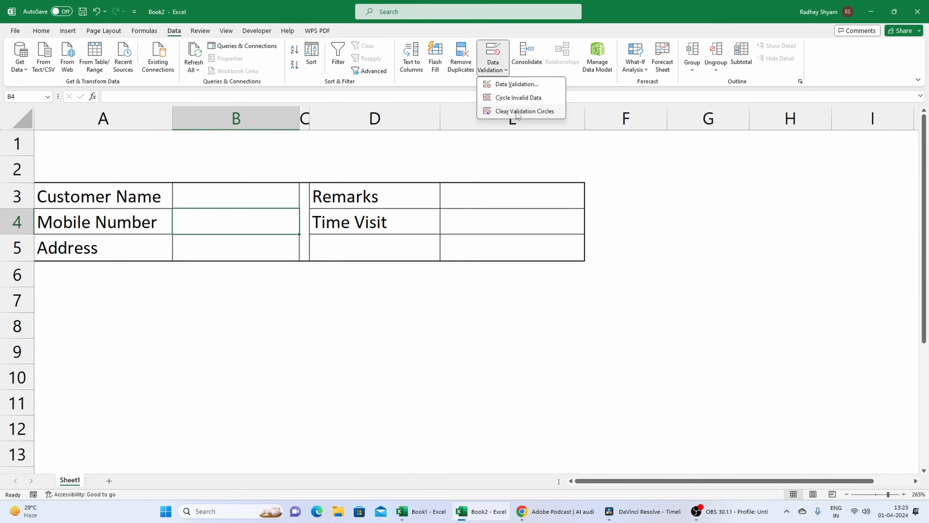
click(515, 86)
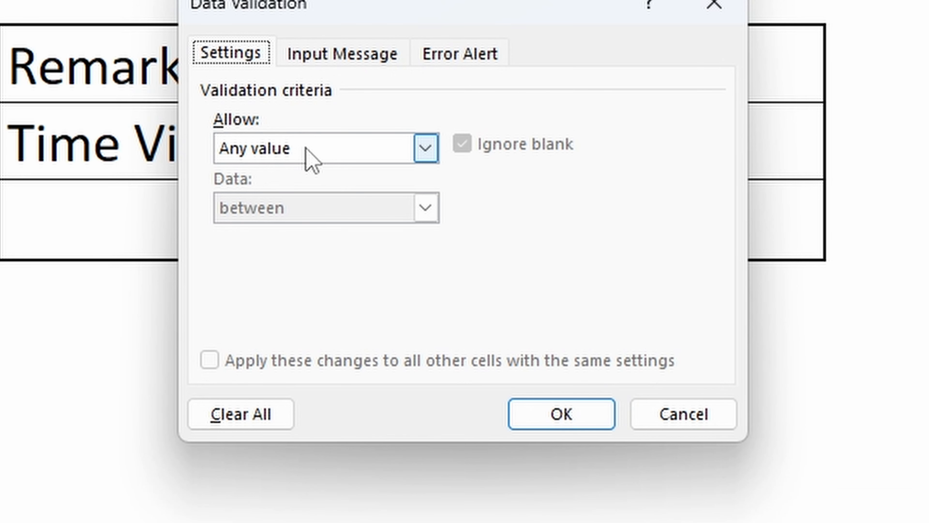
click(414, 227)
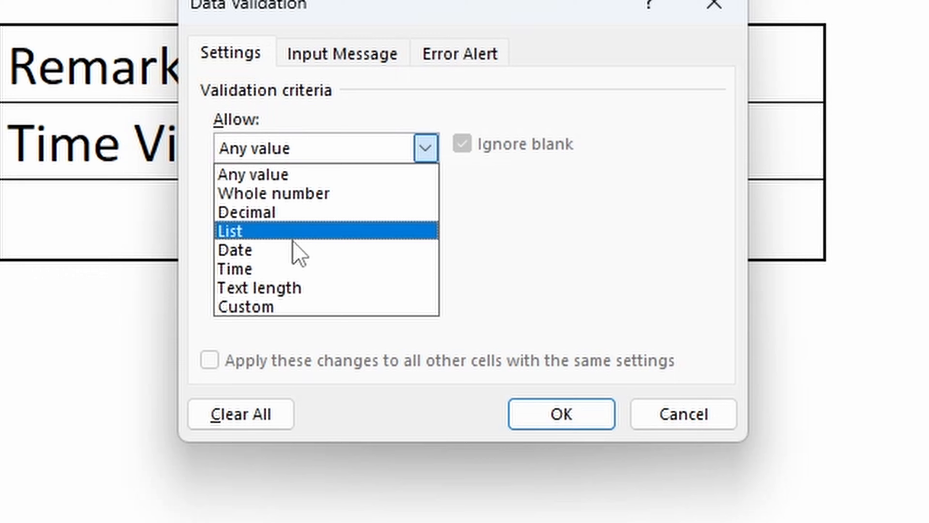
click(269, 311)
click(267, 270)
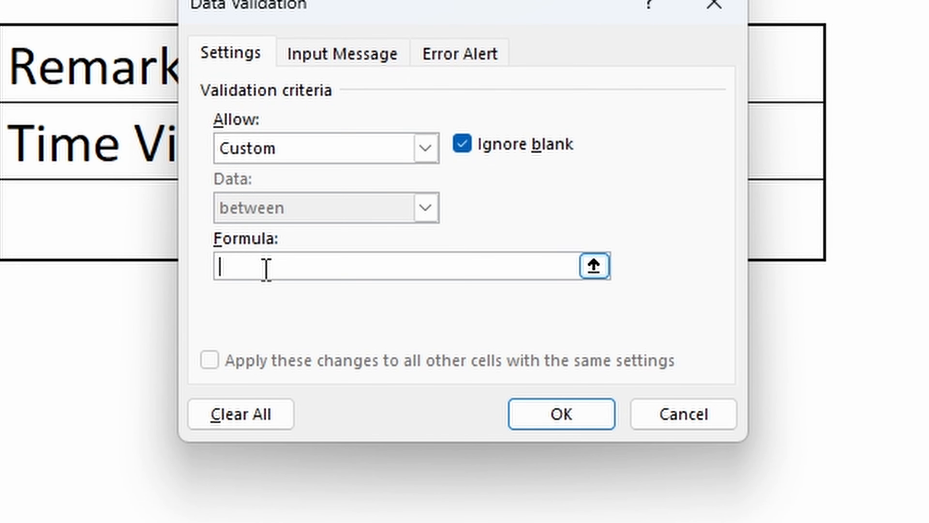
Set the validation formula to =and(isnumber(B4),len(B4)=10) and apply the rule.
text(=and()
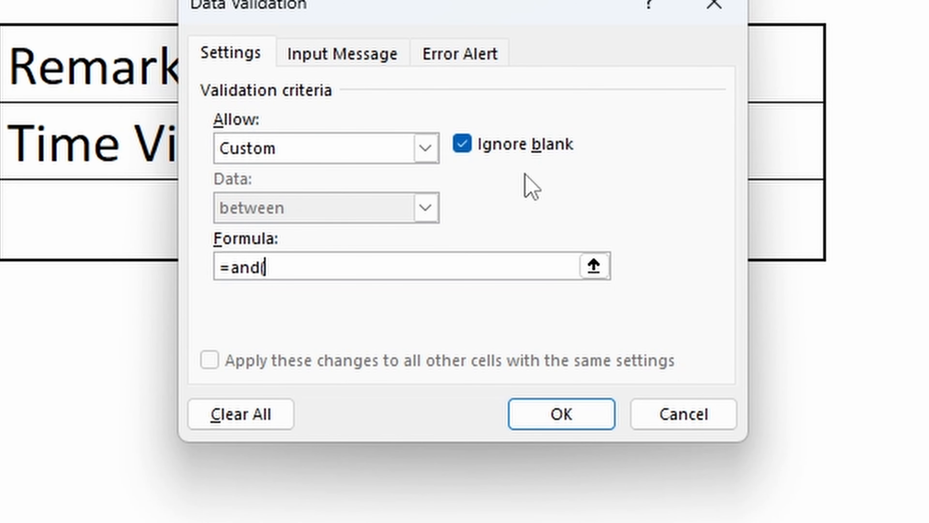
text(i)
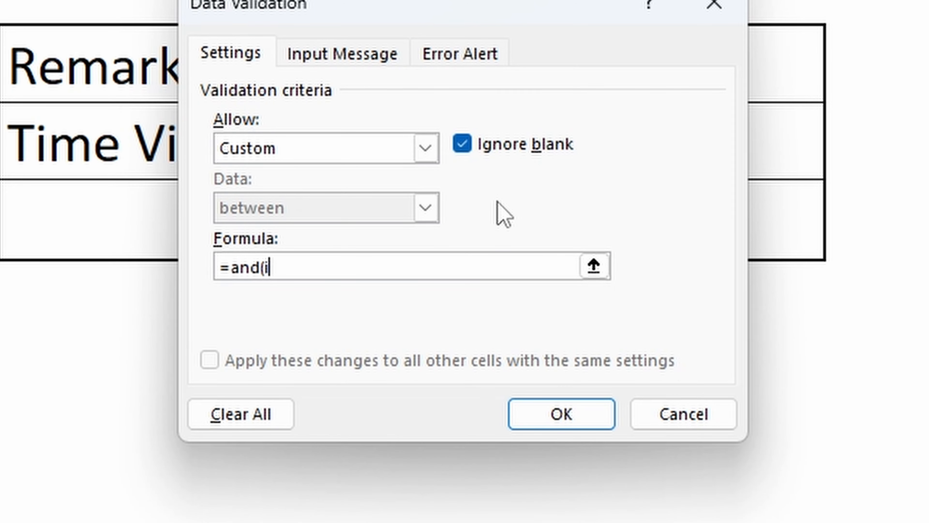
text(snumb)
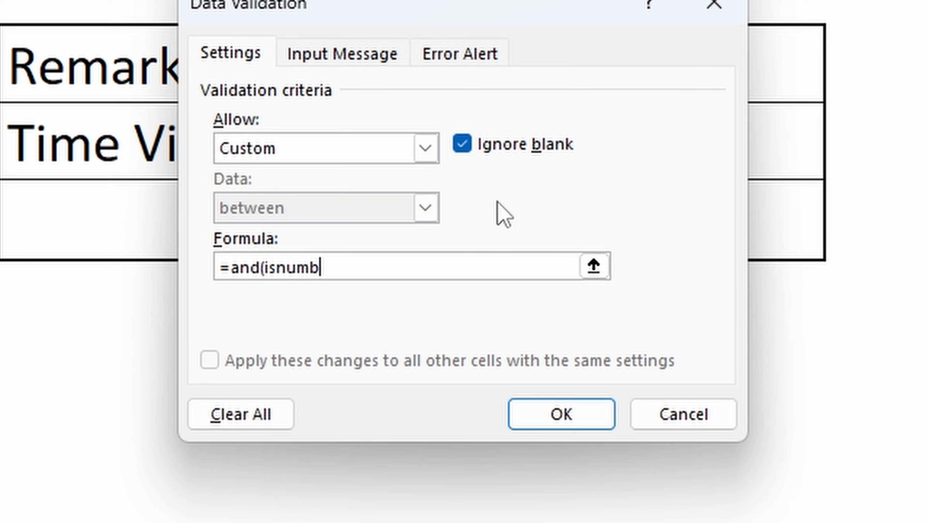
text(er()
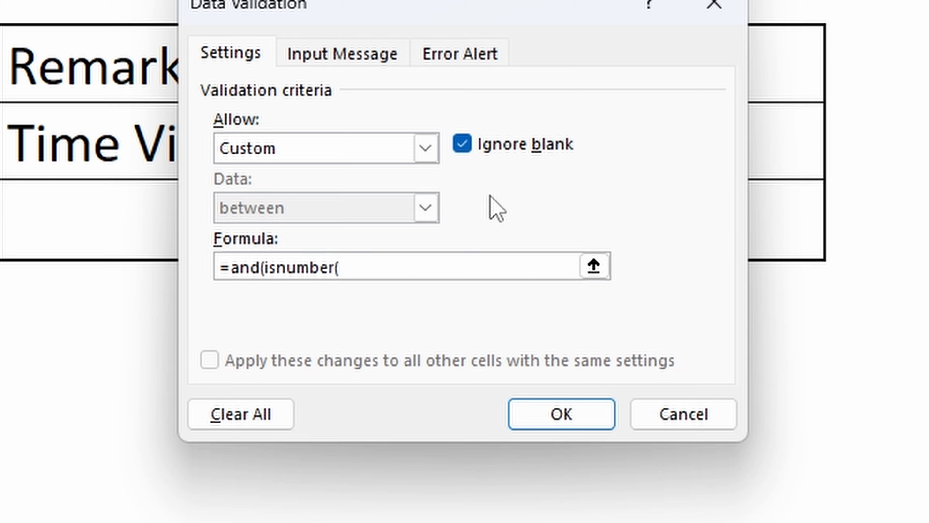
text(B4))
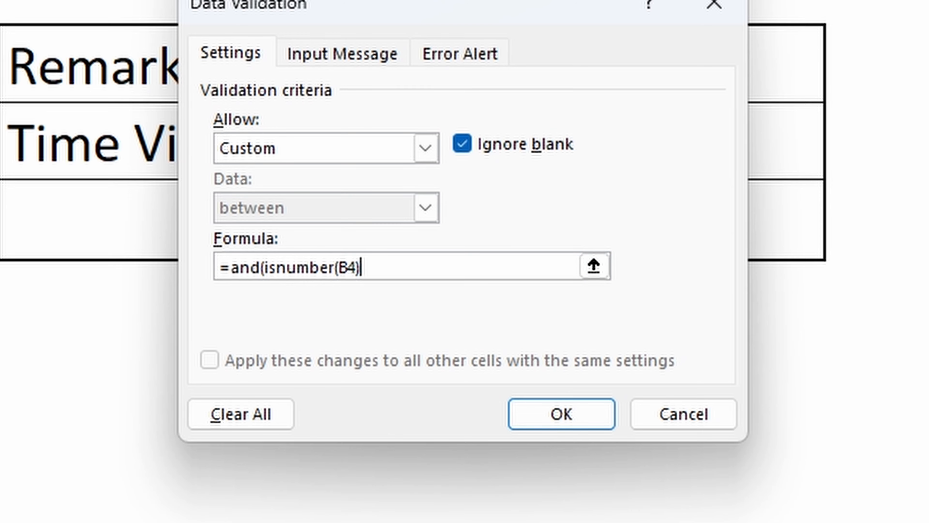
text(,len(B4))
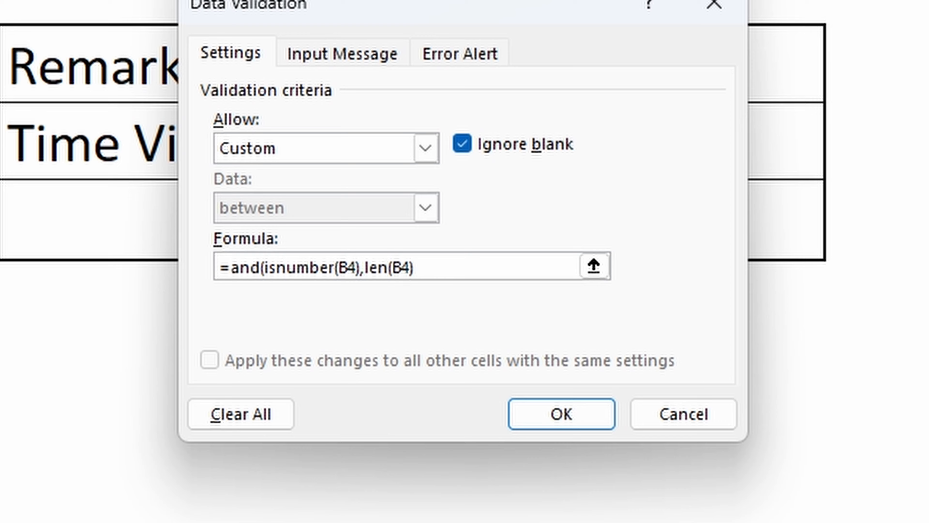
text(=10)
text())
key(BackSpace)
text())
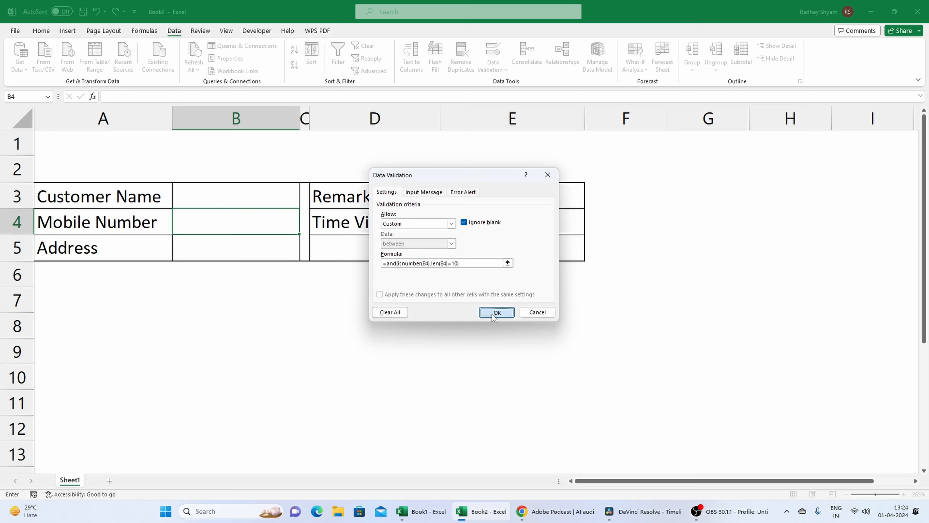
click(547, 417)
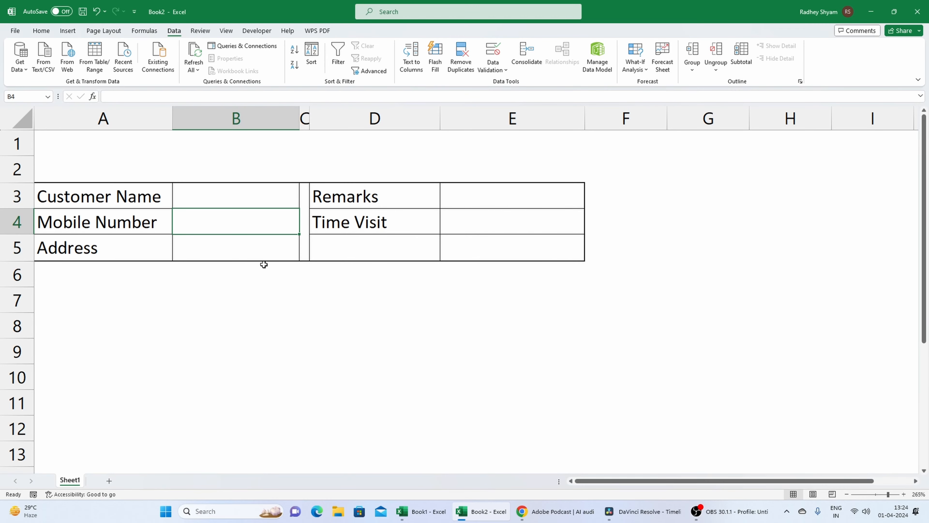
Try to enter a seven-digit number in the Mobile Number cell B4 to test the validation.
text(1325648)
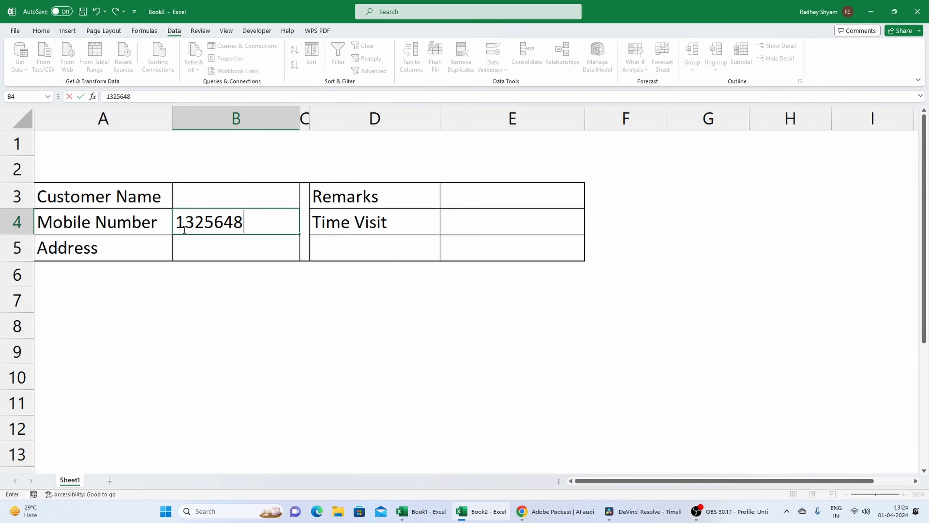
drag(176, 221, 245, 222)
click(247, 224)
key(Return)
key(Escape)
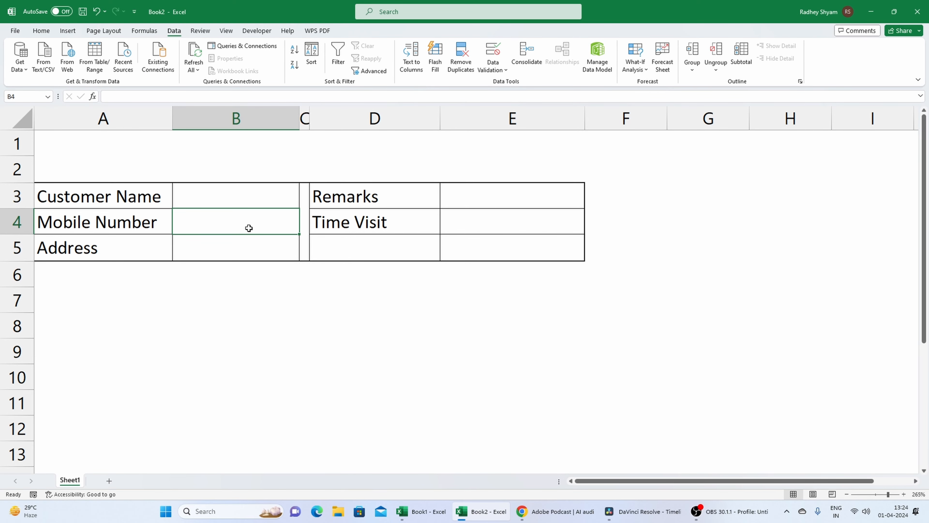
Enter a ten-digit mobile number in cell B4.
text(12)
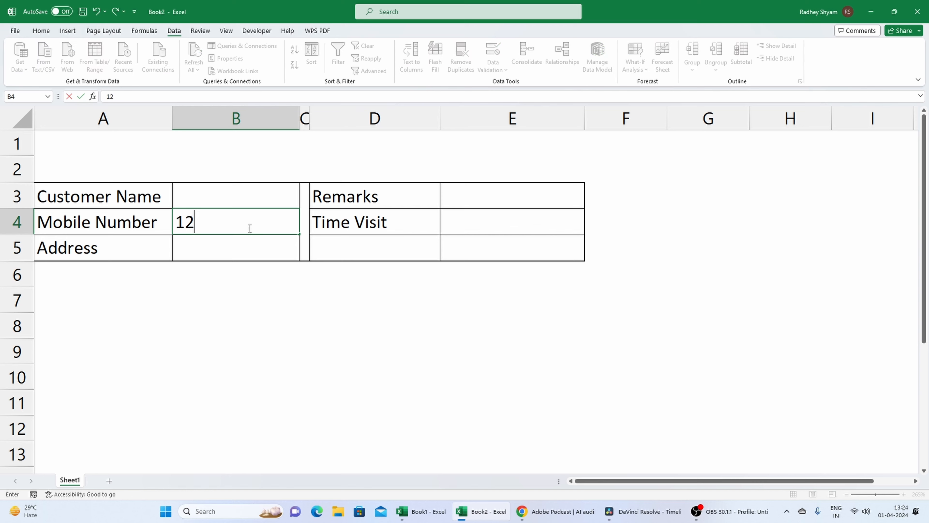
text(34567891)
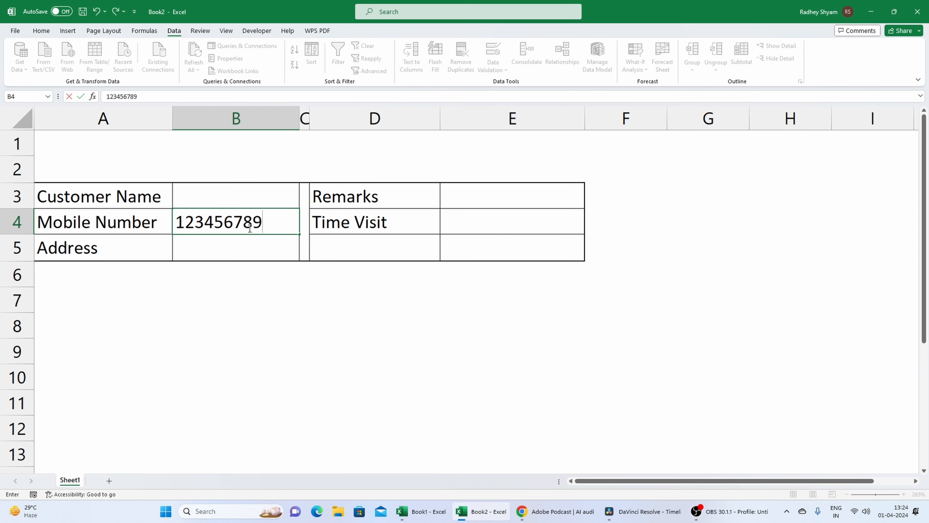
click(241, 305)
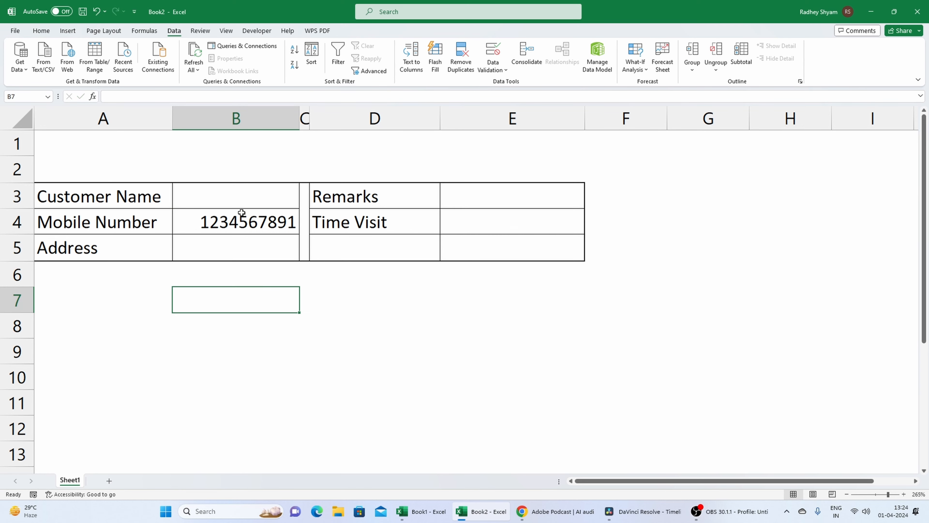
click(241, 216)
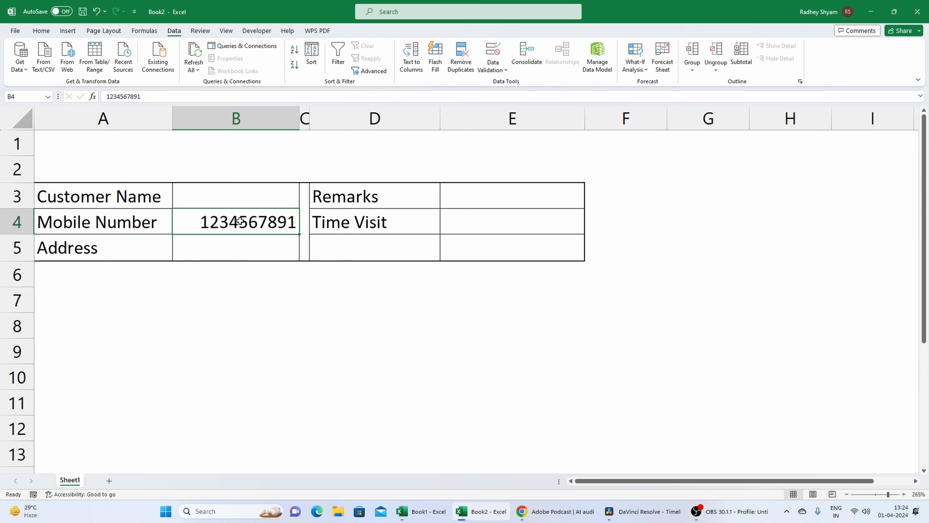
click(243, 246)
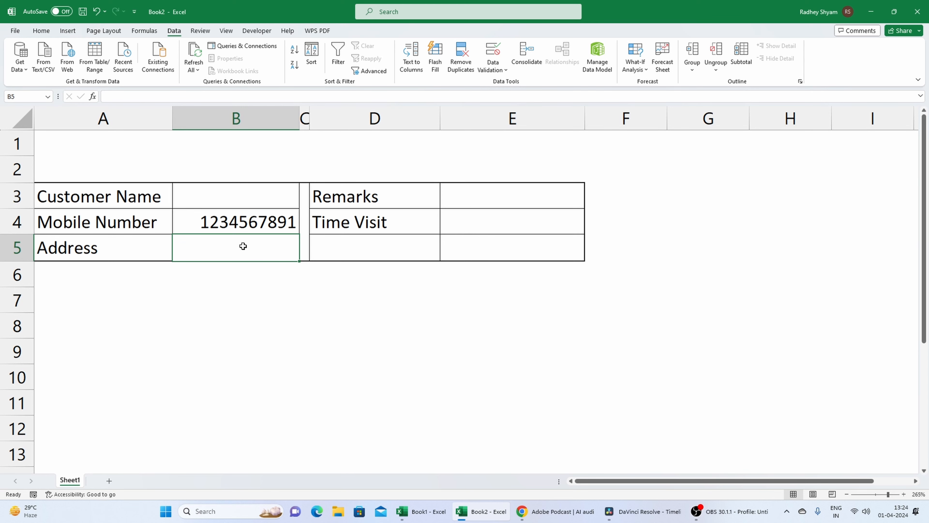
click(445, 195)
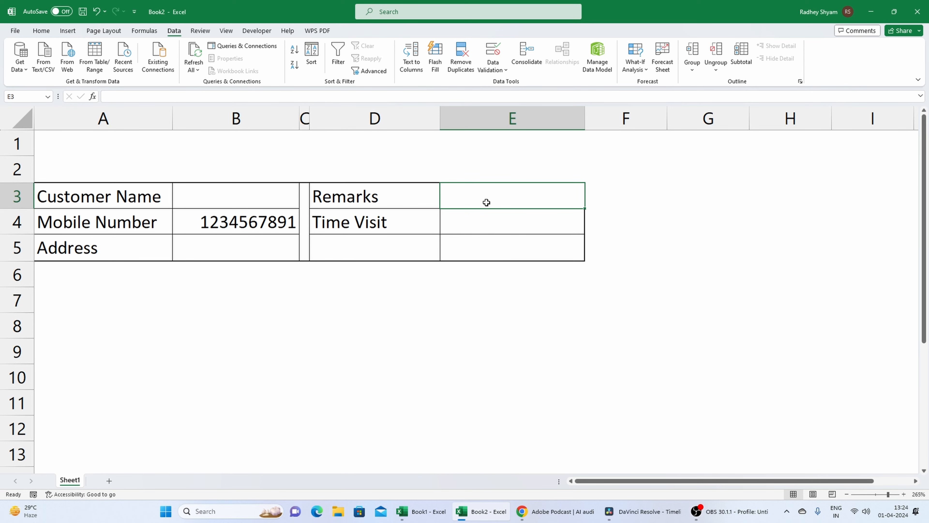
Start a data validation rule for the Time Visit entry cell E4 that allows Time values.
click(488, 228)
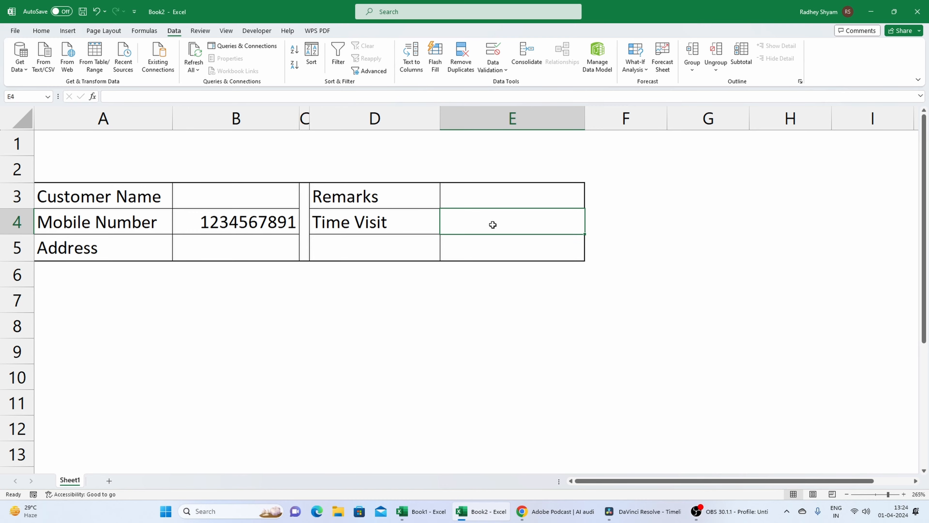
click(501, 72)
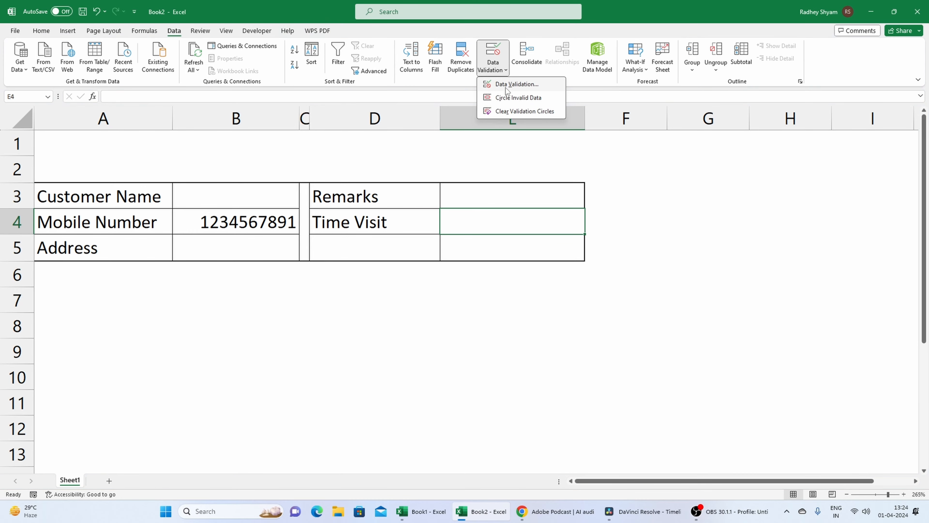
click(507, 84)
click(401, 224)
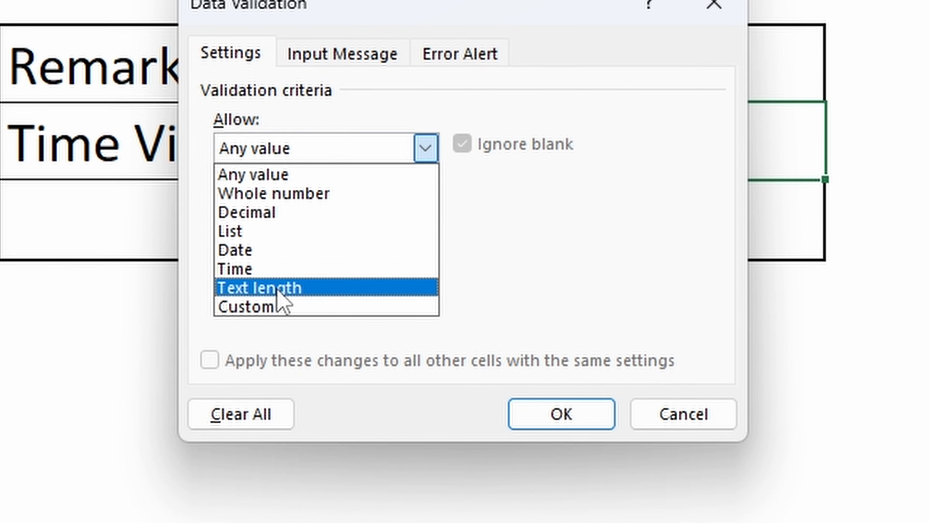
click(276, 269)
Set the start time of the Time Visit validation range to 00:00:00.
click(281, 266)
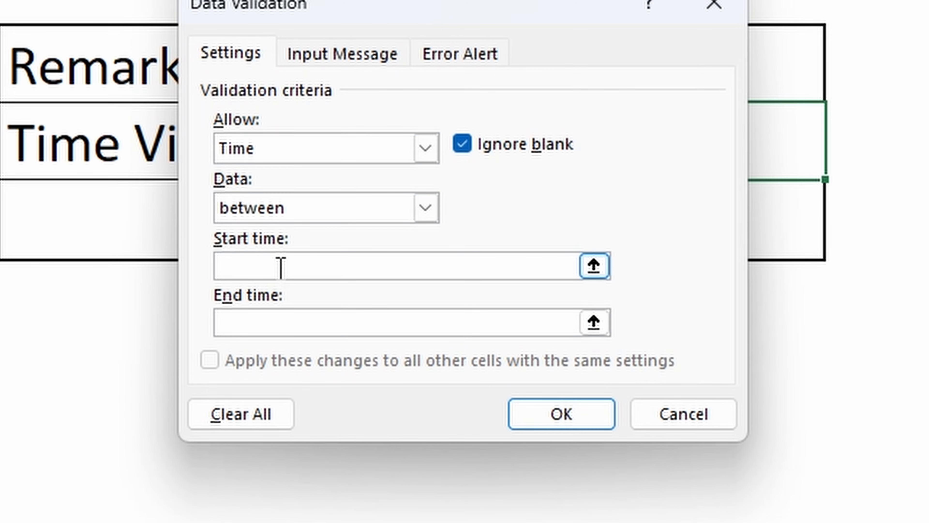
text(00)
right_click(279, 270)
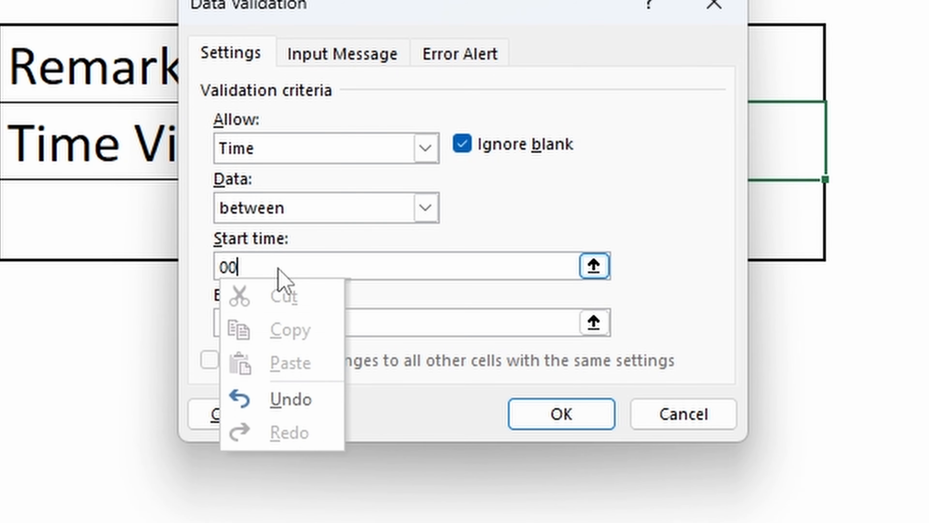
click(279, 268)
text(:00)
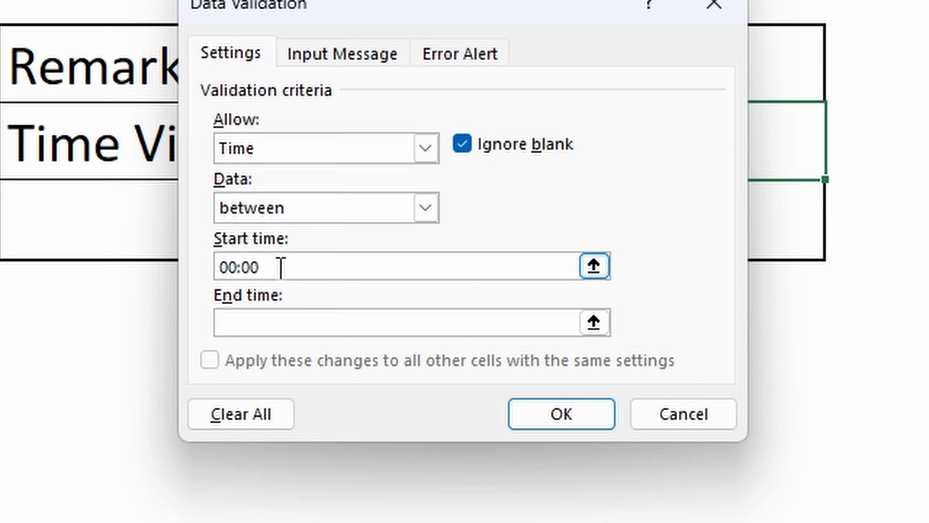
text(:00)
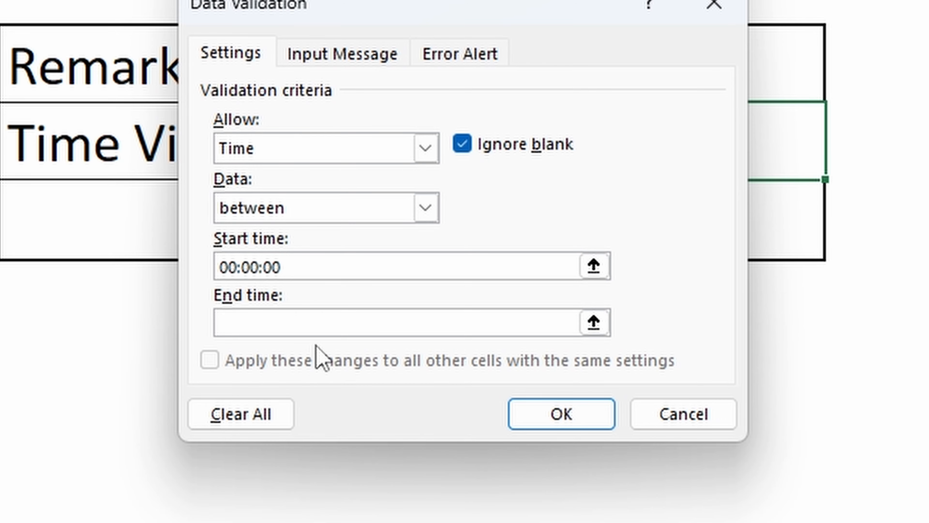
Set the end time of the Time Visit validation range to 23:59:59 and apply the rule.
click(326, 321)
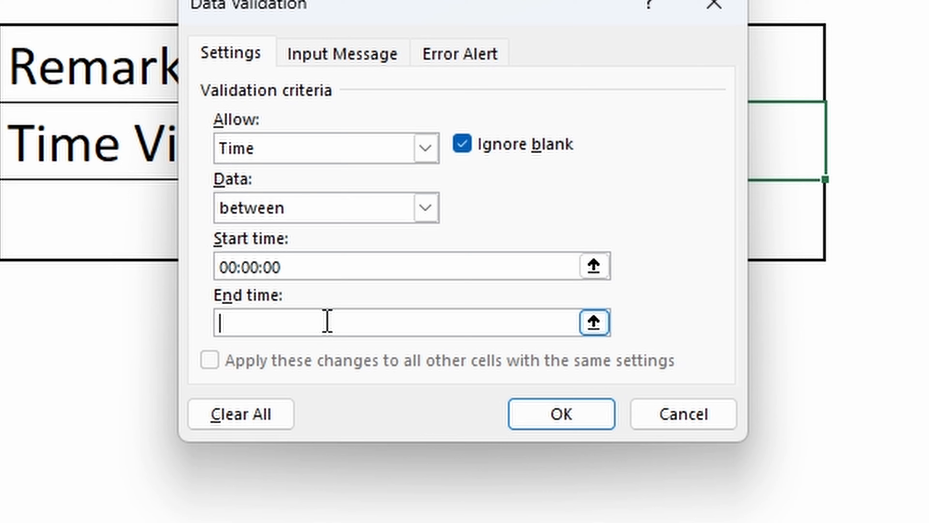
text(23:60)
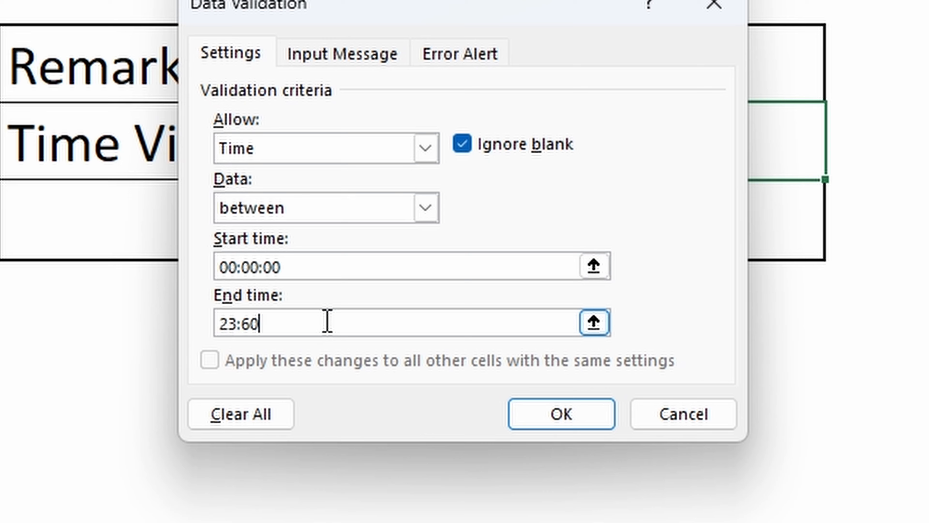
key(BackSpace)
key(BackSpace)
text(59:59)
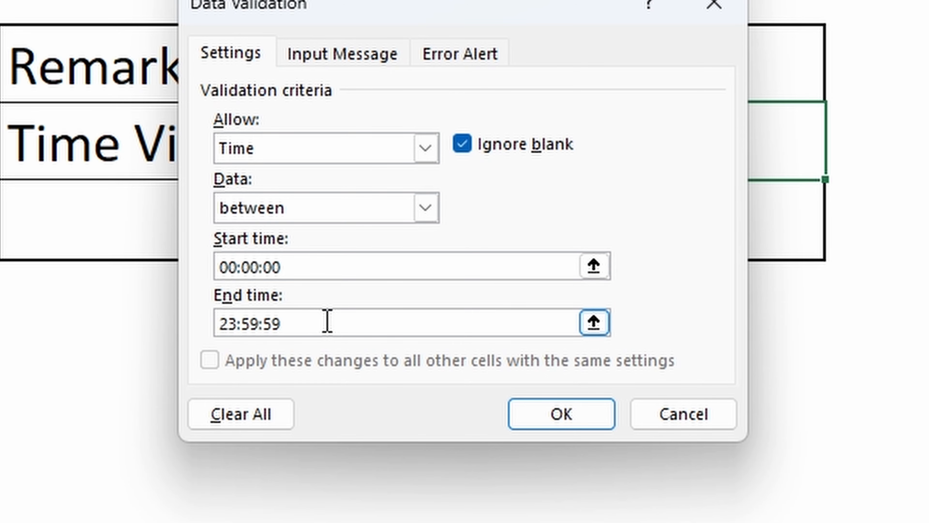
click(573, 420)
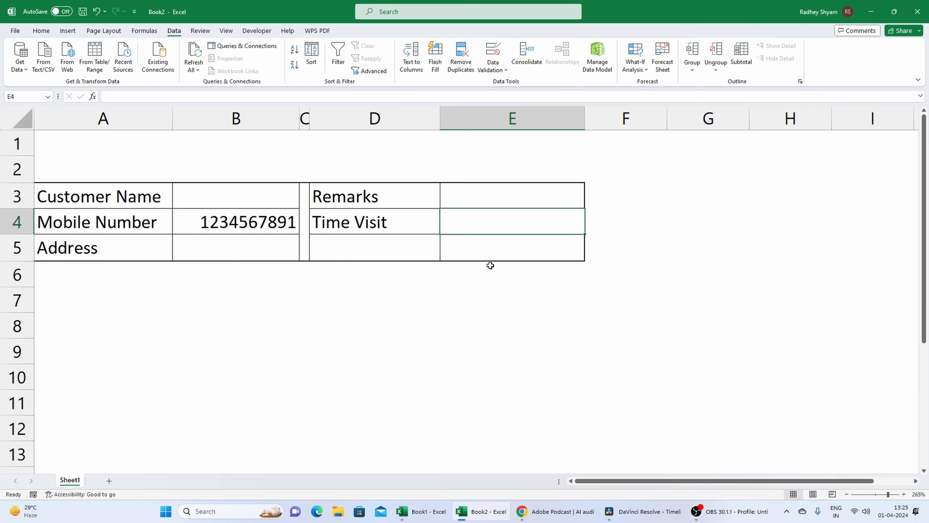
drag(120, 210, 489, 245)
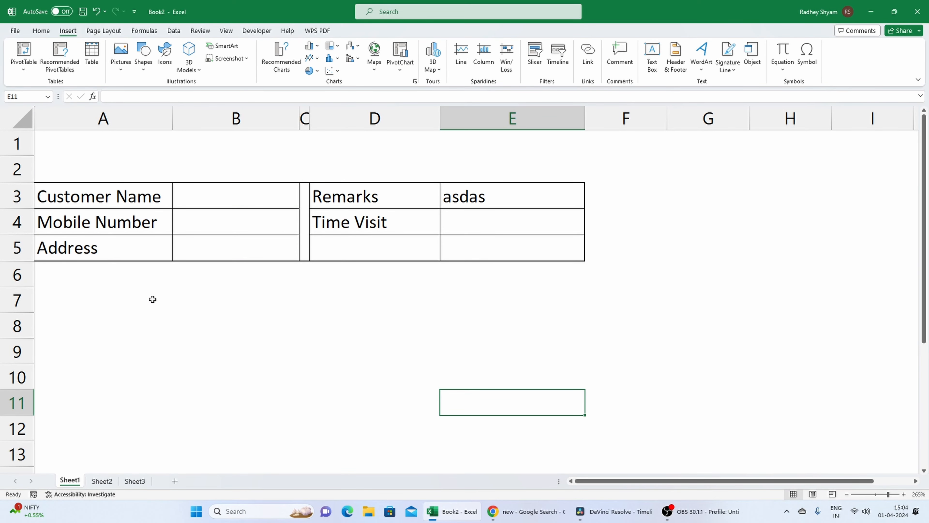
Draw two rounded rectangles side by side below the form, each about 4.2 cm wide and 0.74 cm high.
click(143, 55)
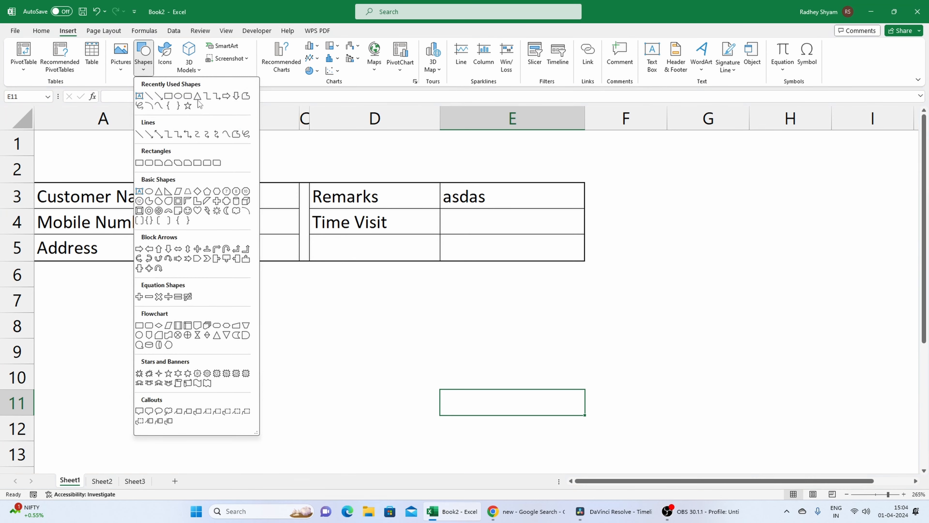
click(188, 96)
drag(84, 271, 479, 284)
click(481, 357)
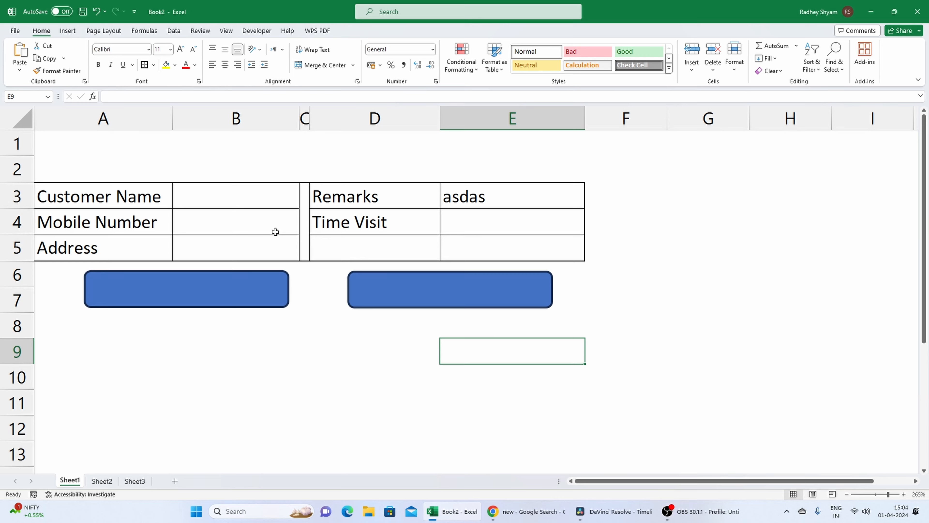
Label the rounded rectangle below columns A and B "Process Entry".
click(179, 280)
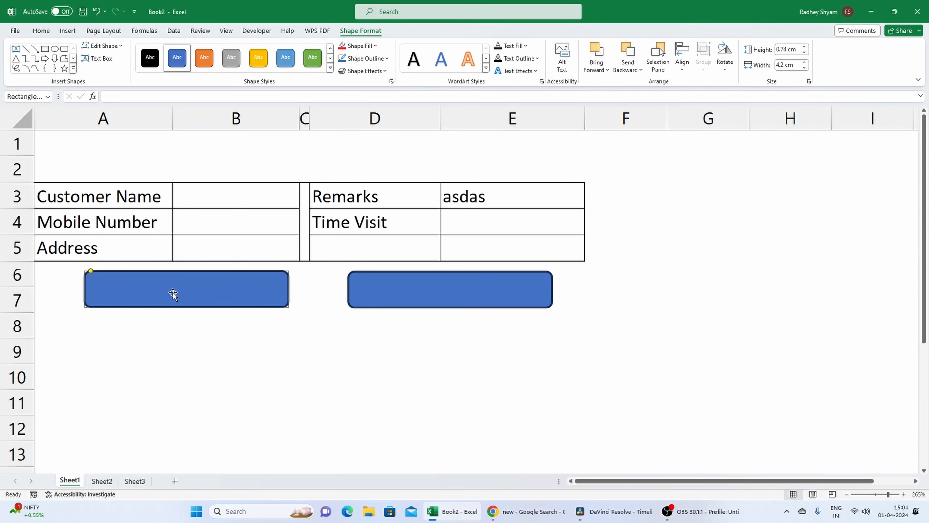
text(Process Entry)
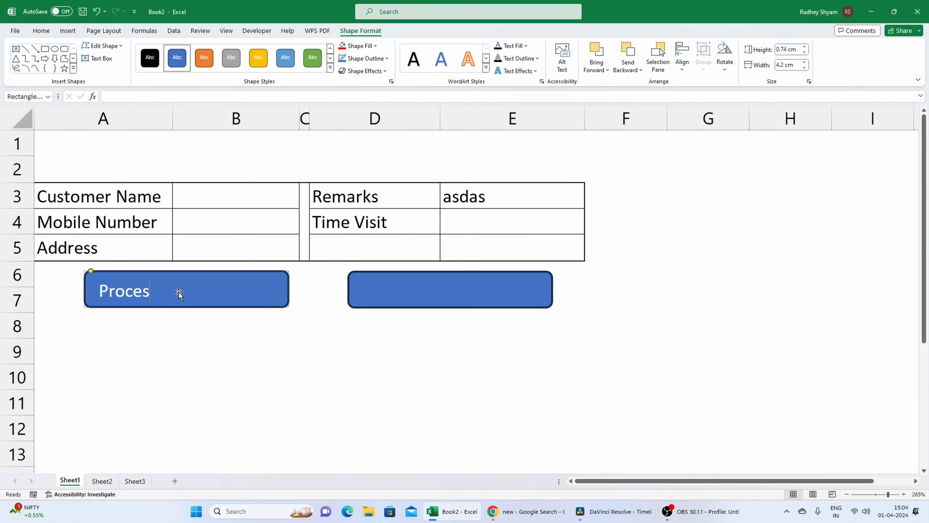
key(Return)
key(BackSpace)
click(227, 333)
Centre the Process Entry label horizontally and vertically within its shape.
click(186, 292)
click(41, 30)
click(225, 64)
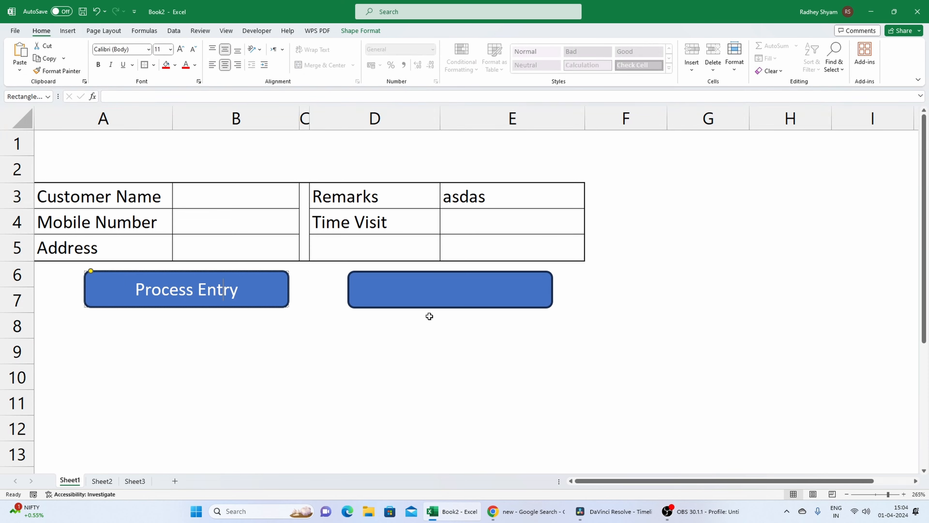
Label the rounded rectangle below columns D and E "CLear Entry".
click(414, 285)
text(Xle)
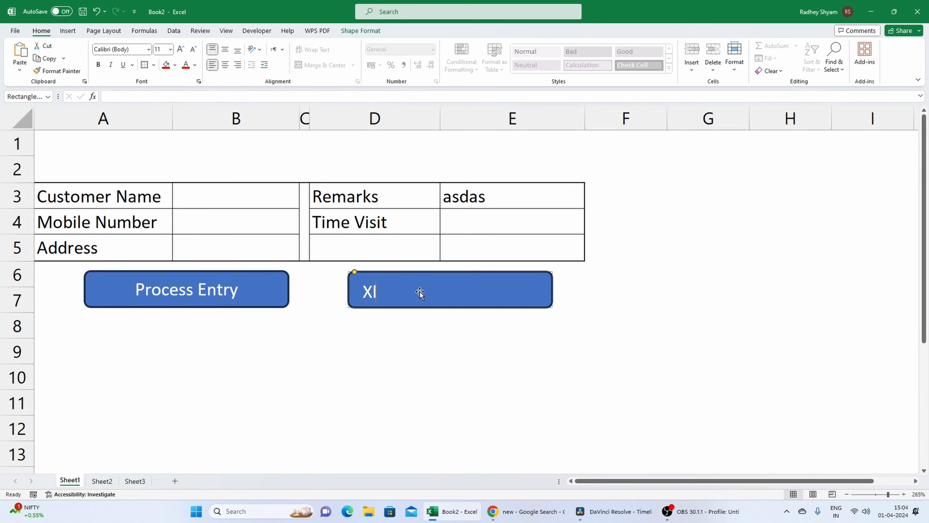
key(BackSpace)
key(BackSpace)
key(BackSpace)
text(CLear Entry)
click(449, 370)
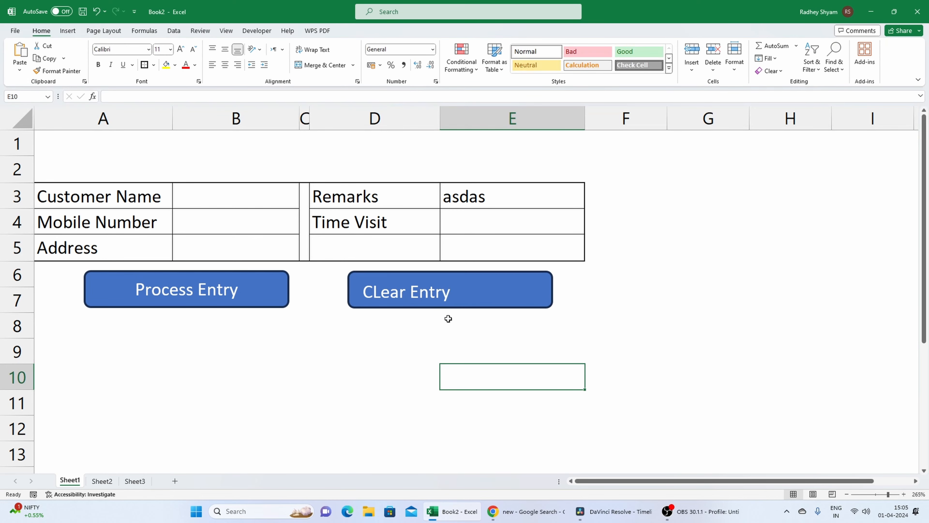
Apply the orange theme style to the CLear Entry shape and change its fill to standard red.
click(448, 304)
click(344, 31)
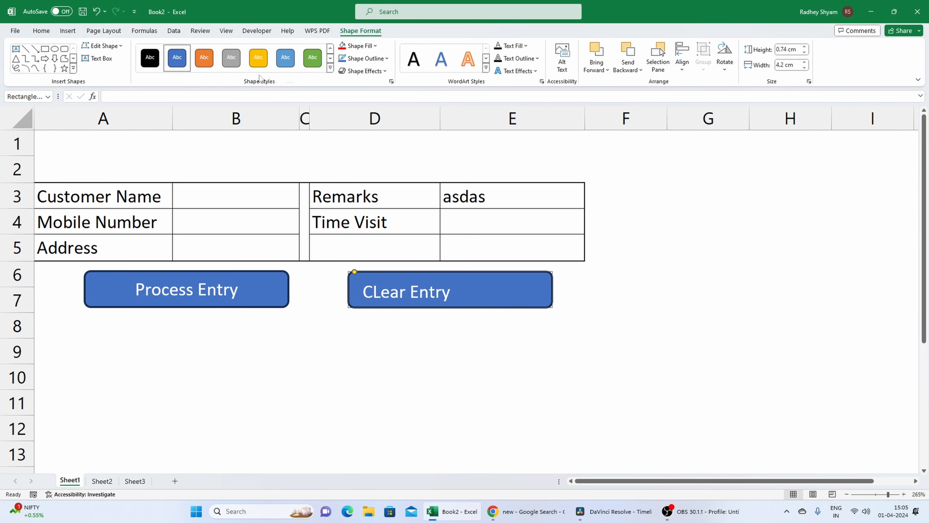
click(204, 58)
click(330, 68)
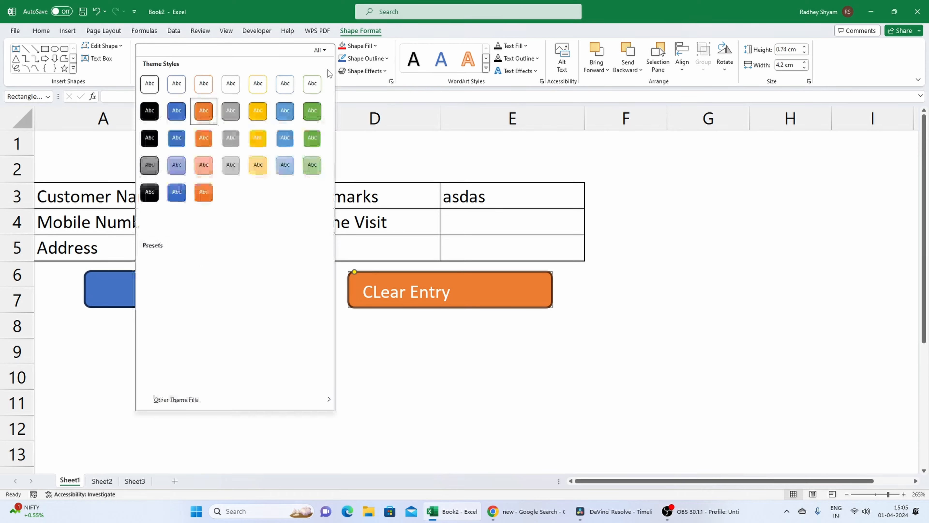
click(354, 46)
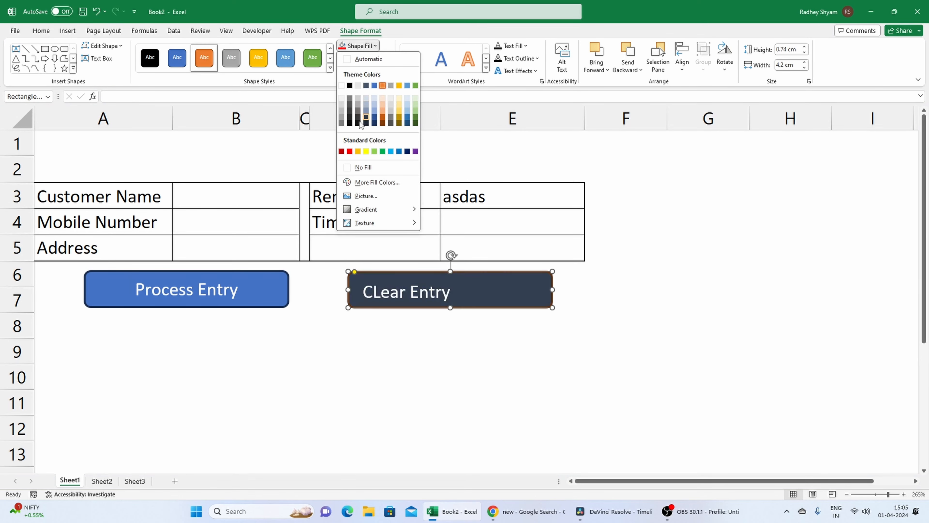
click(350, 147)
click(442, 413)
Centre the CLear Entry label horizontally and vertically within its red shape.
click(402, 292)
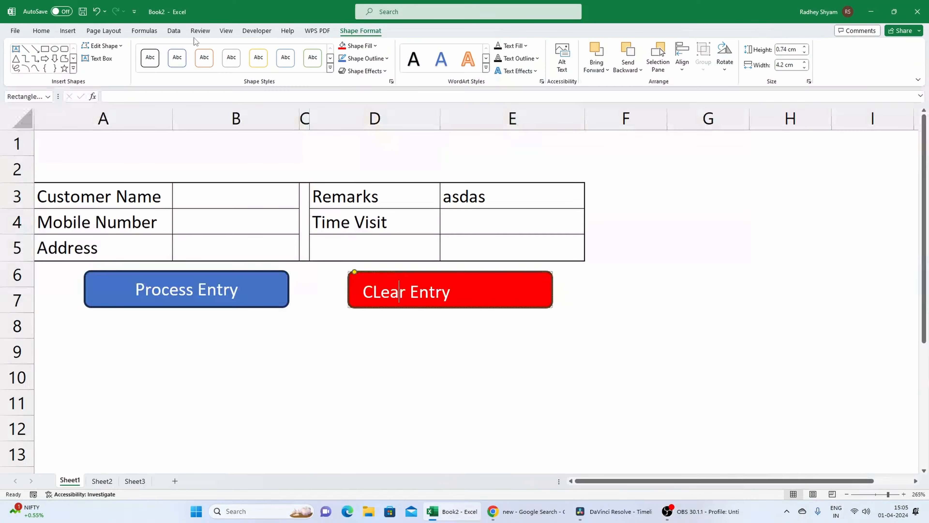
click(41, 31)
click(226, 65)
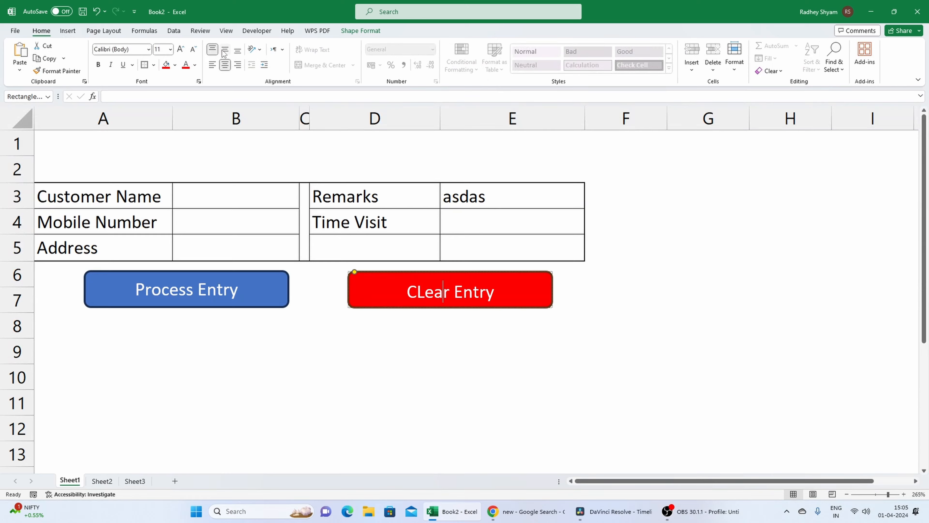
click(444, 374)
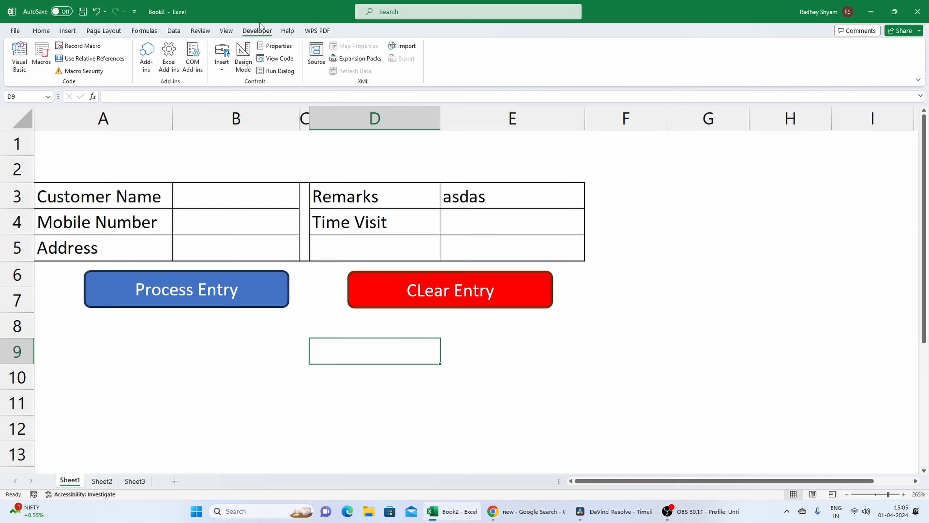
Start recording a macro named "clear", stored in This Workbook.
click(81, 46)
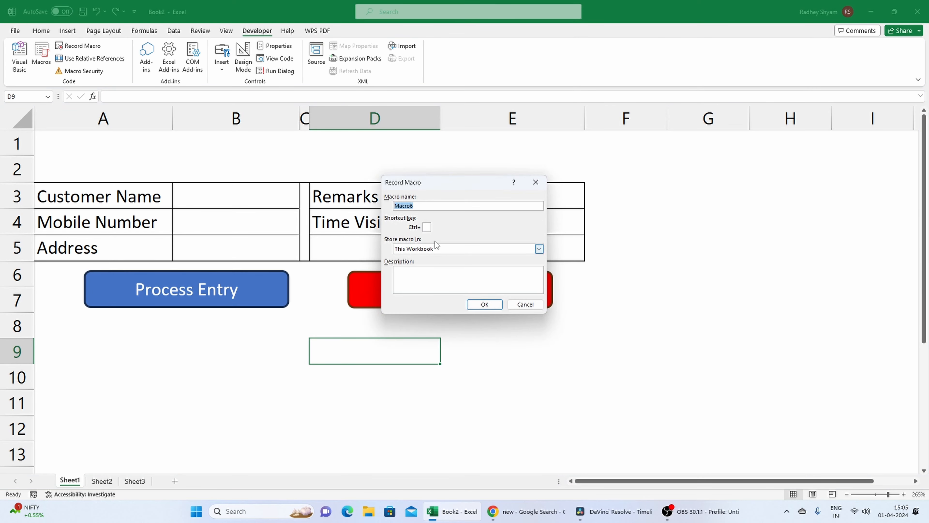
drag(446, 206, 380, 206)
text(clear)
click(484, 305)
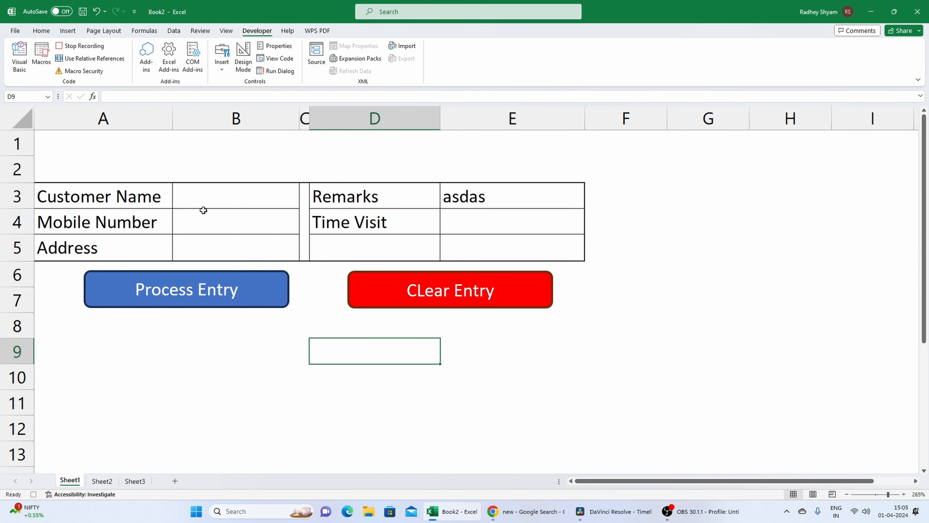
Delete the contents of the entry cells B3, B4, B5, E3 and E4 for the macro recording.
click(220, 198)
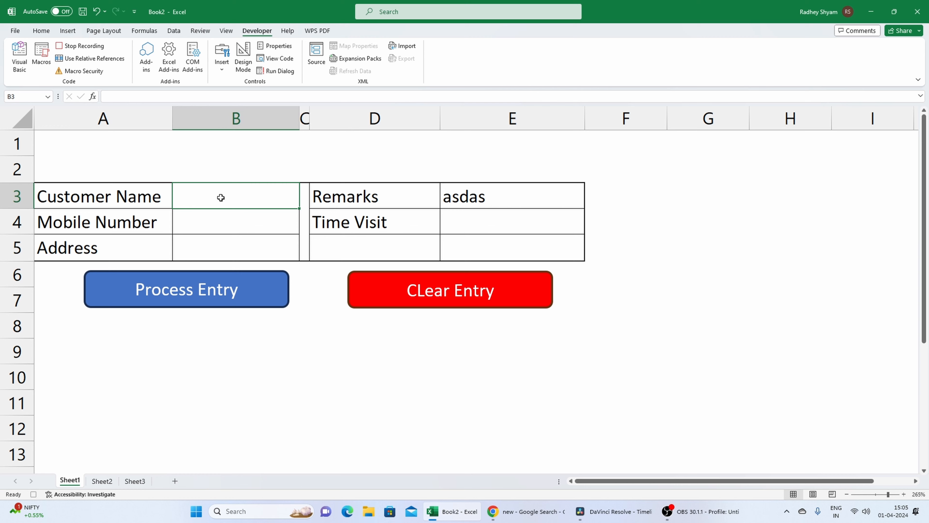
click(228, 218)
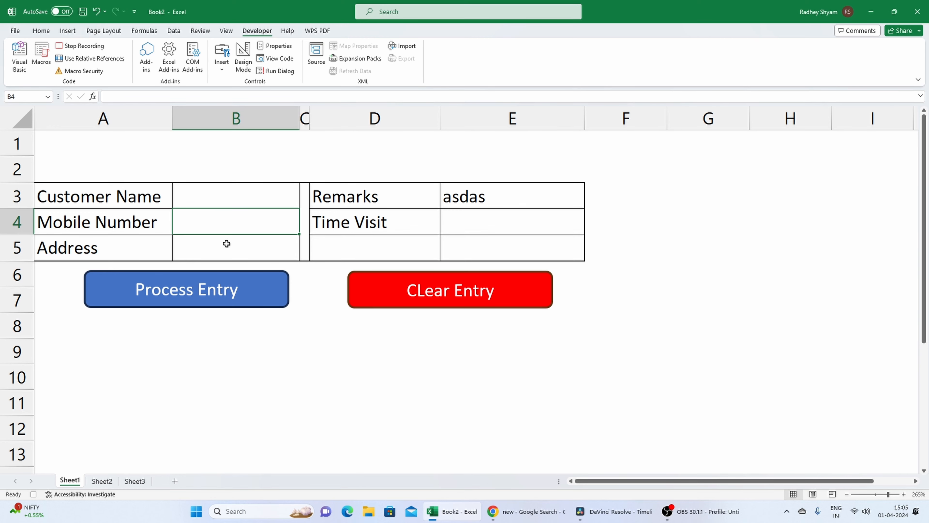
click(226, 244)
click(517, 195)
key(Delete)
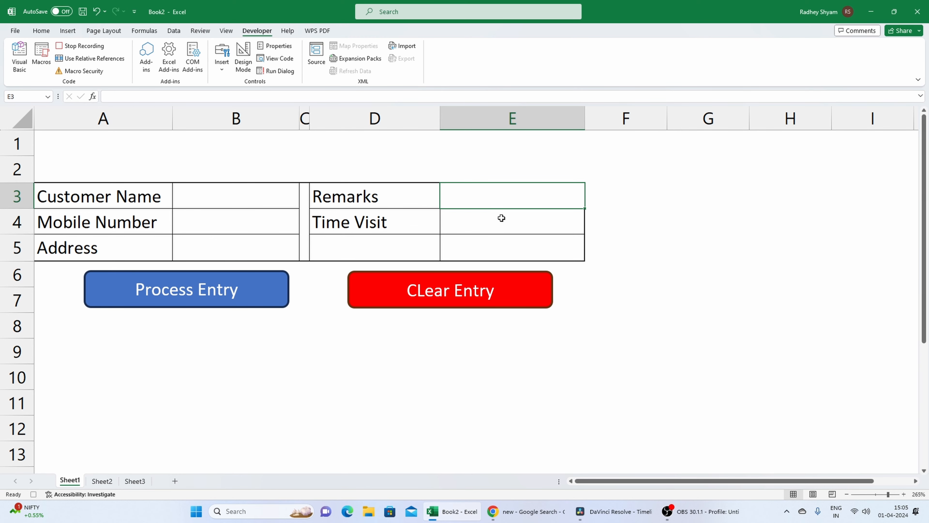
click(496, 221)
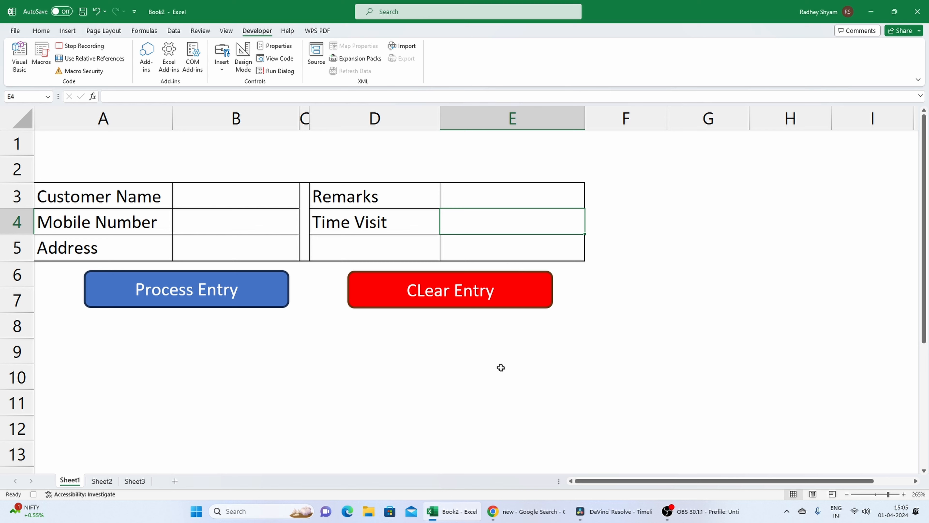
Return to the Customer Name entry cell B3 and stop the macro recording.
click(220, 198)
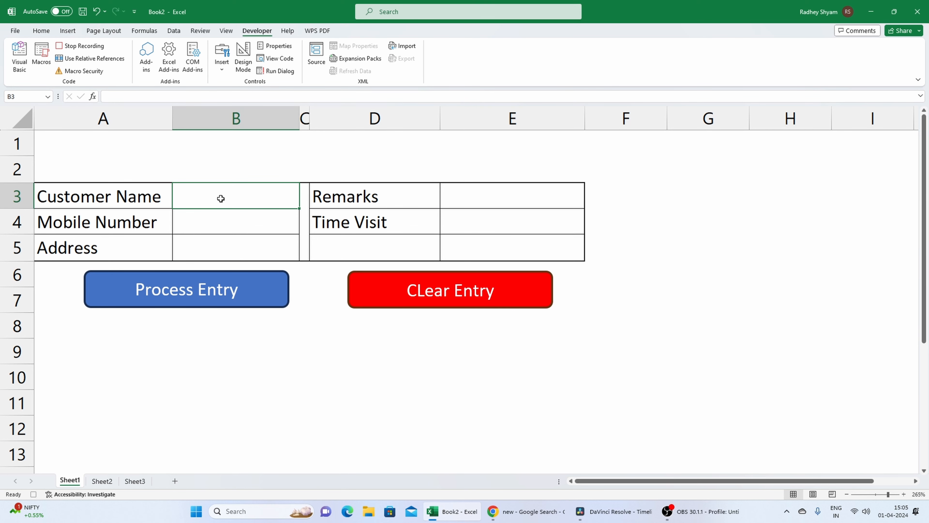
click(63, 48)
click(438, 340)
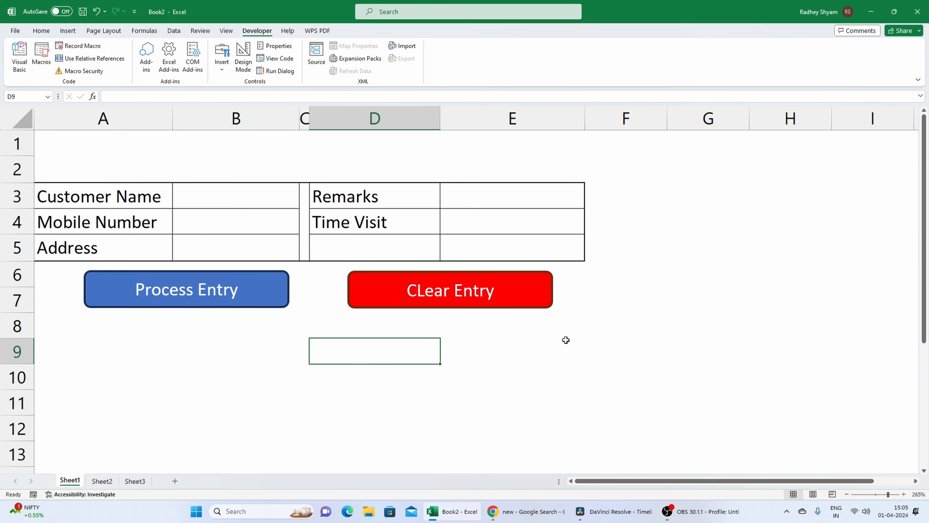
Assign the "clear" macro to the red CLear Entry button.
ctrl+click(515, 307)
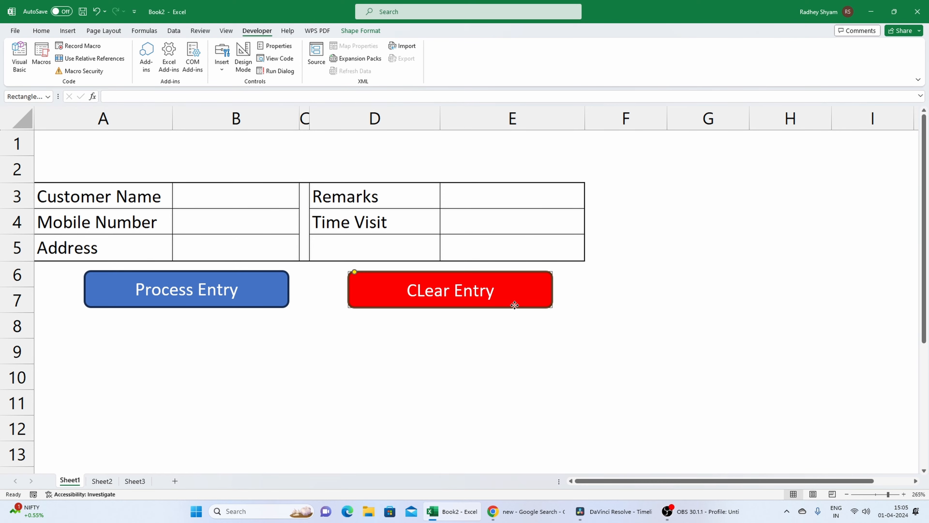
right_click(515, 305)
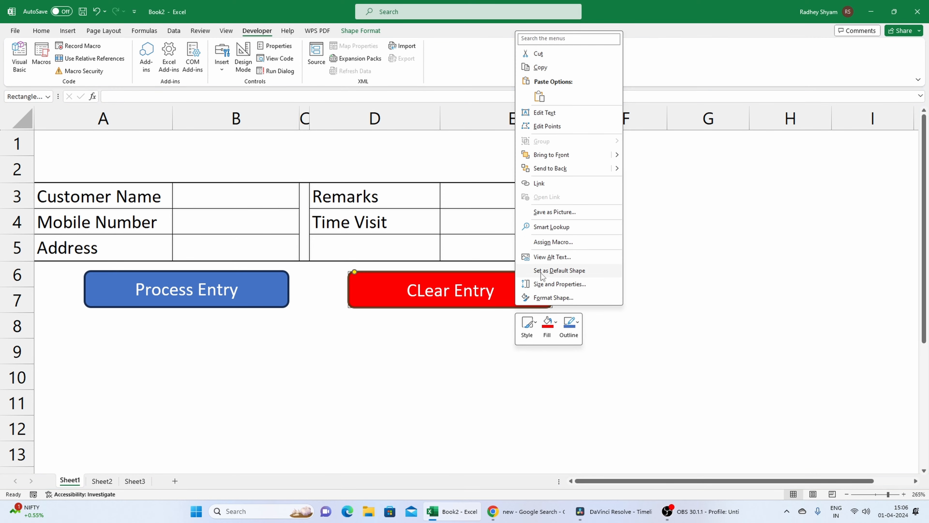
click(541, 242)
click(496, 190)
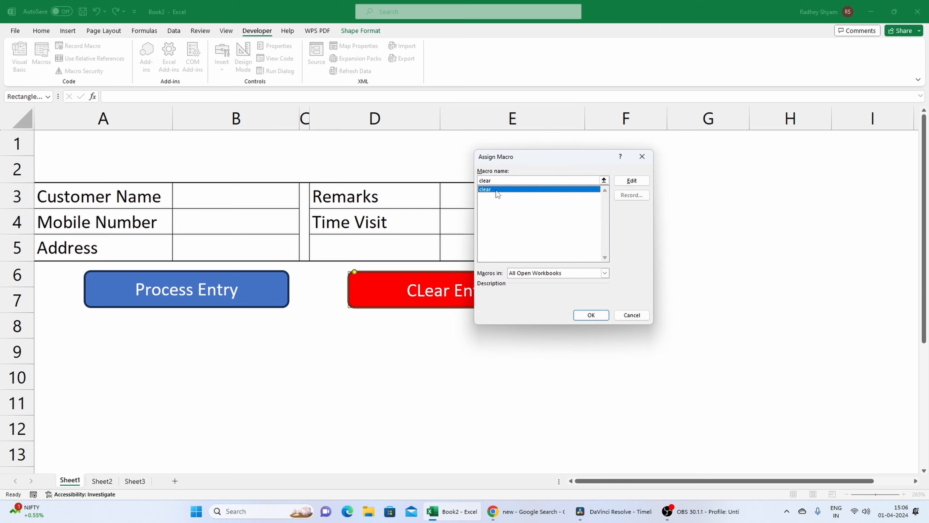
click(591, 316)
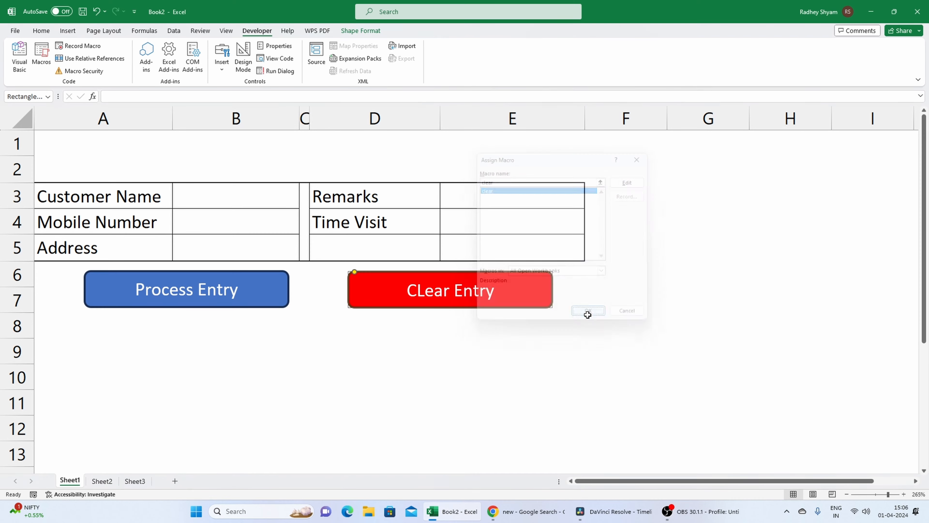
click(441, 357)
Enter 4124 in B3 and 414 in both B5 and E3, and run the CLear Entry button to test it.
click(266, 199)
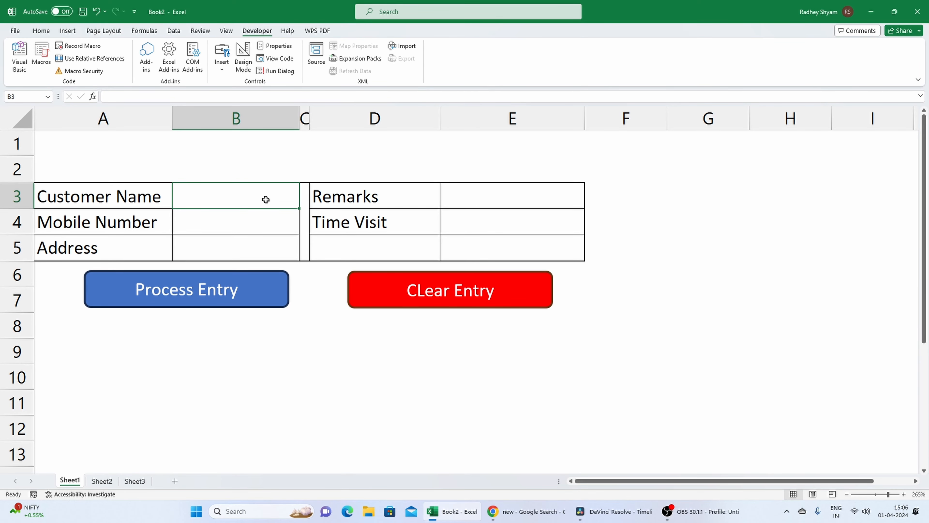
text(4124)
click(255, 249)
text(414)
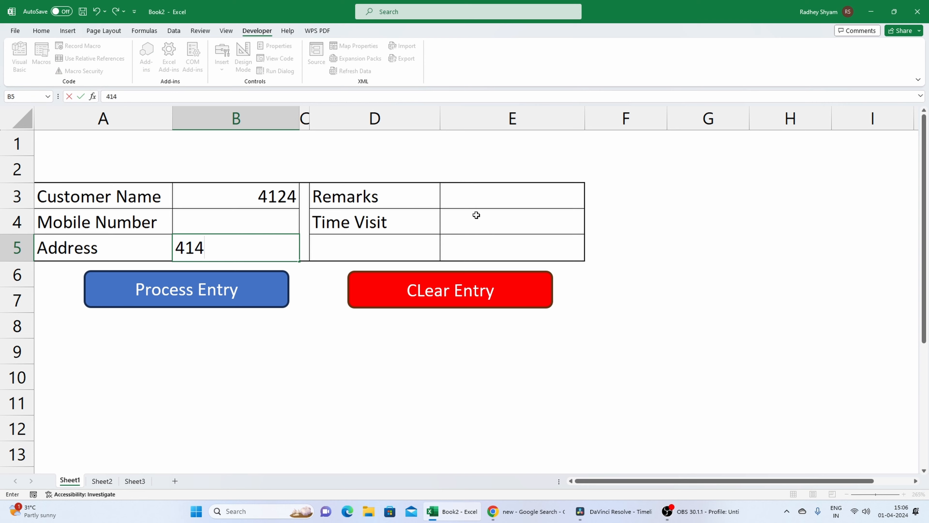
click(483, 201)
text(414)
key(Return)
click(468, 366)
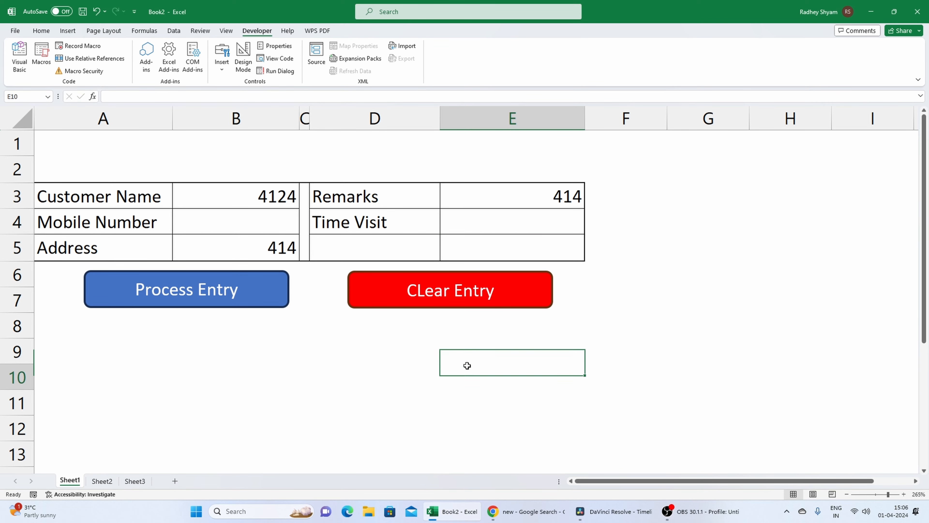
click(435, 306)
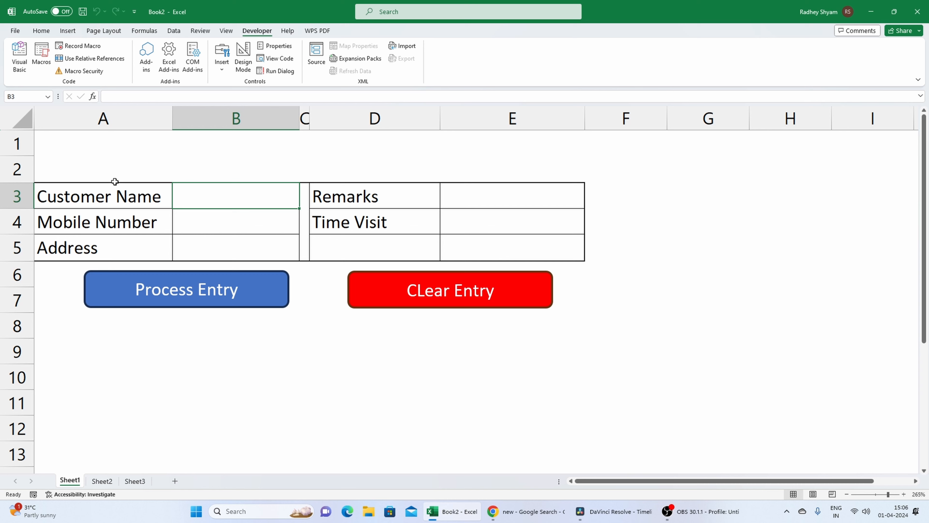
Review the filled entry cells on Sheet1 and the destination row A2:E2 under the Sheet3 headers.
click(379, 361)
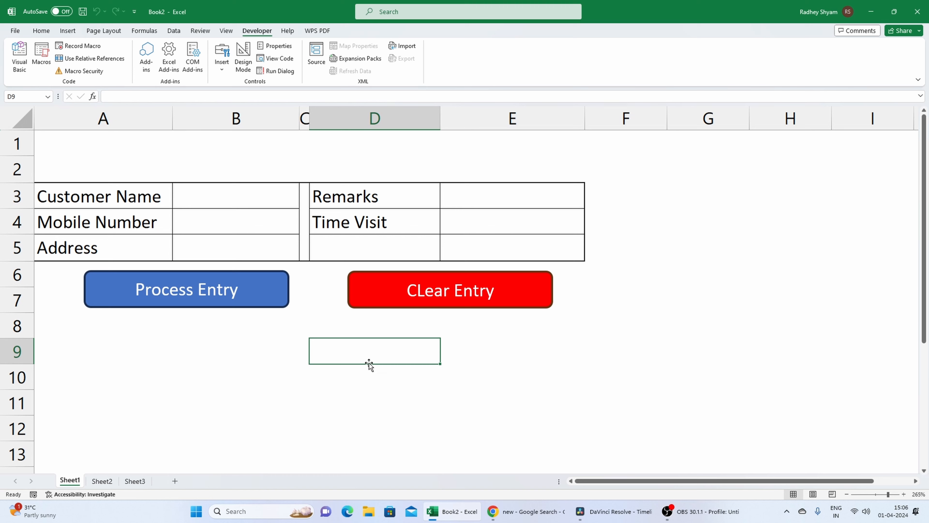
click(393, 304)
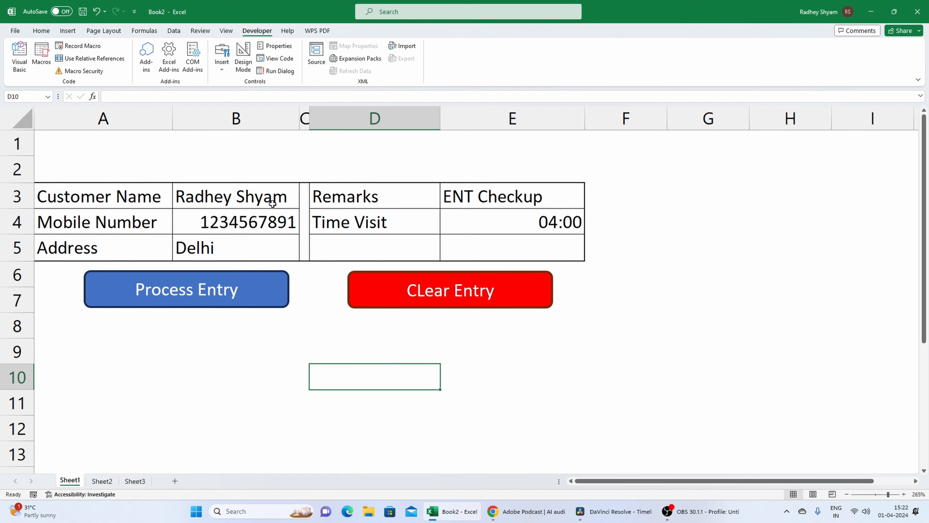
drag(276, 201, 259, 238)
drag(564, 187, 545, 219)
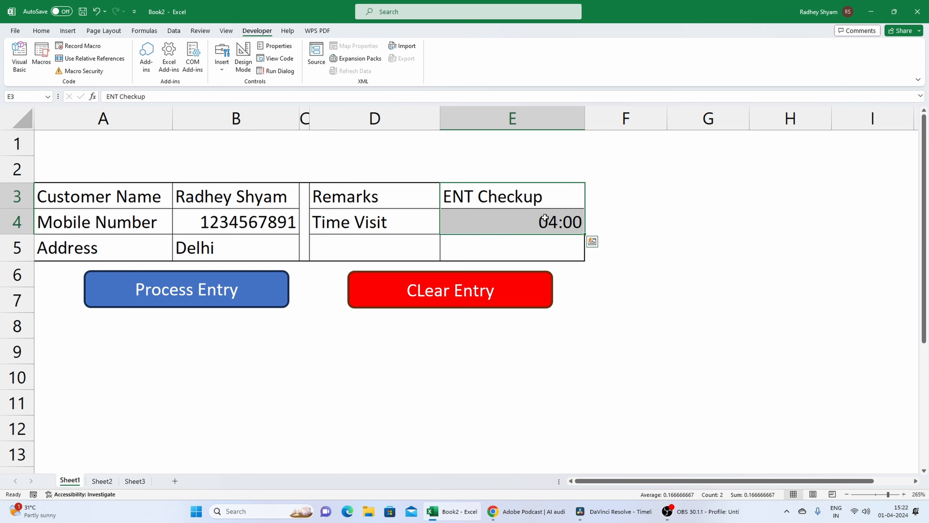
click(284, 349)
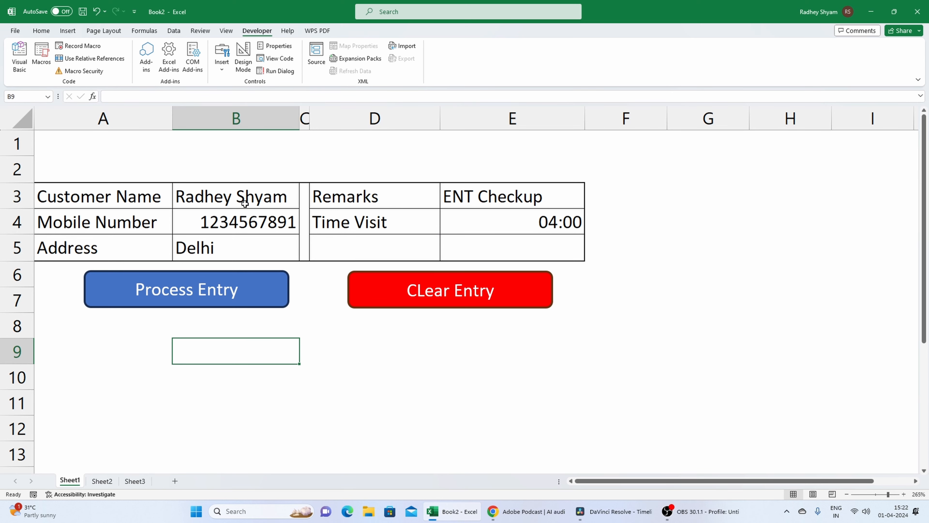
click(136, 481)
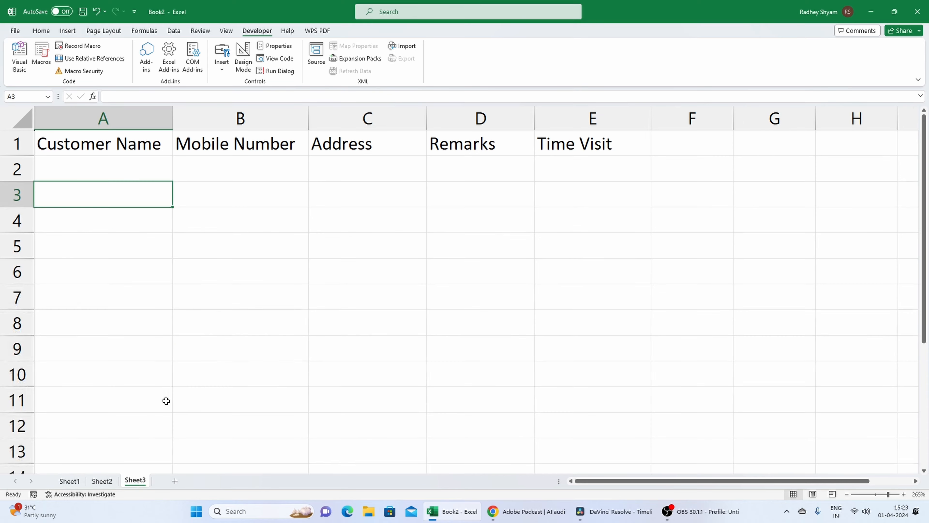
drag(91, 170, 556, 172)
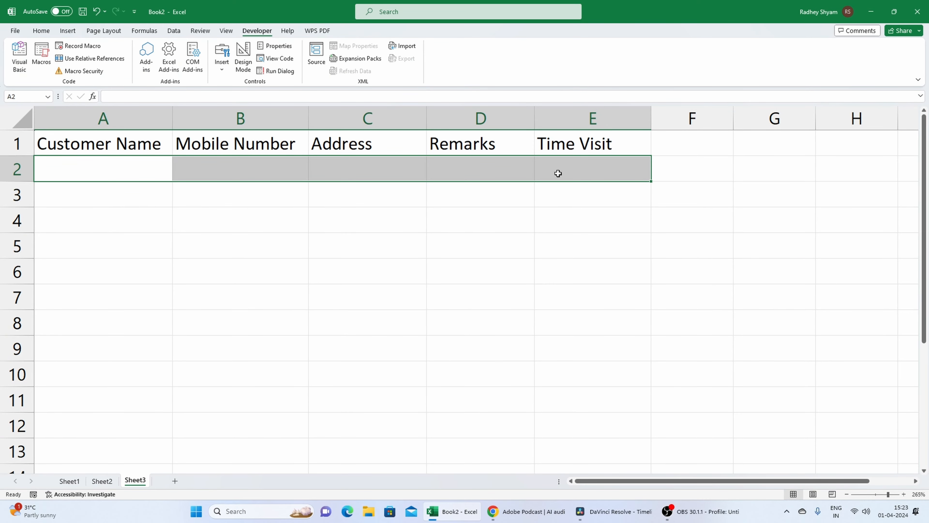
click(527, 256)
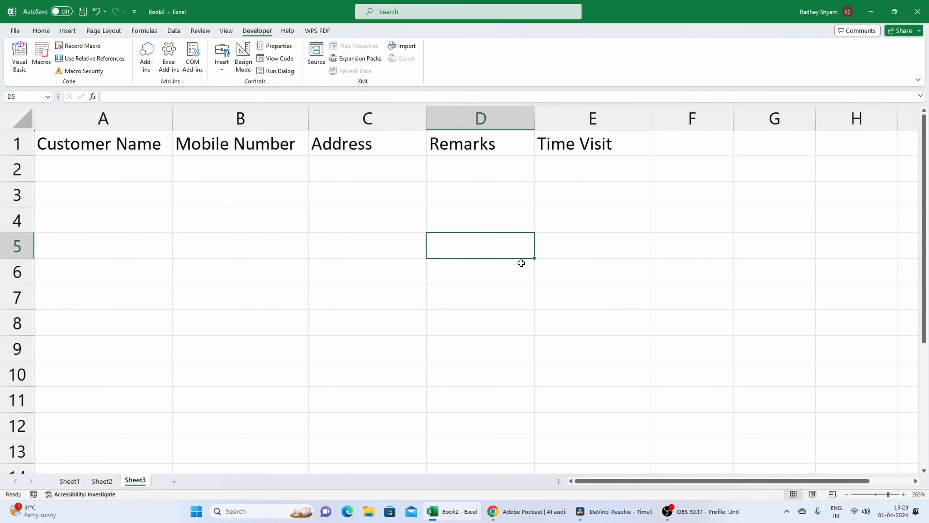
click(71, 482)
click(312, 412)
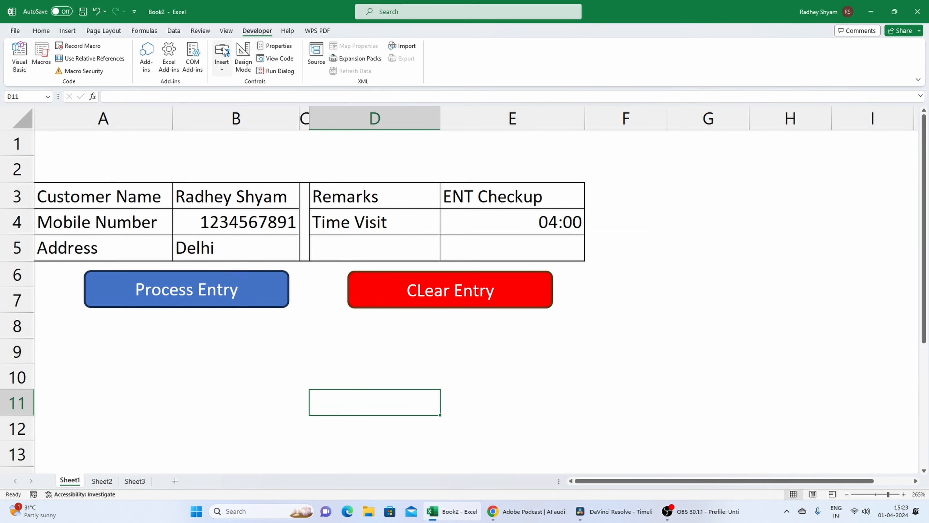
Start recording a new macro stored in This Workbook and move the active cell up to D9.
click(93, 48)
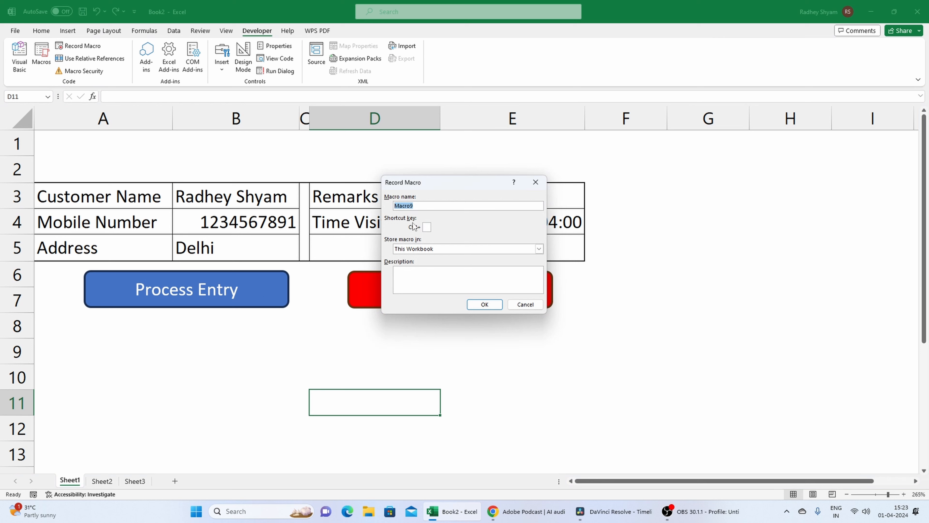
key(BackSpace)
click(485, 304)
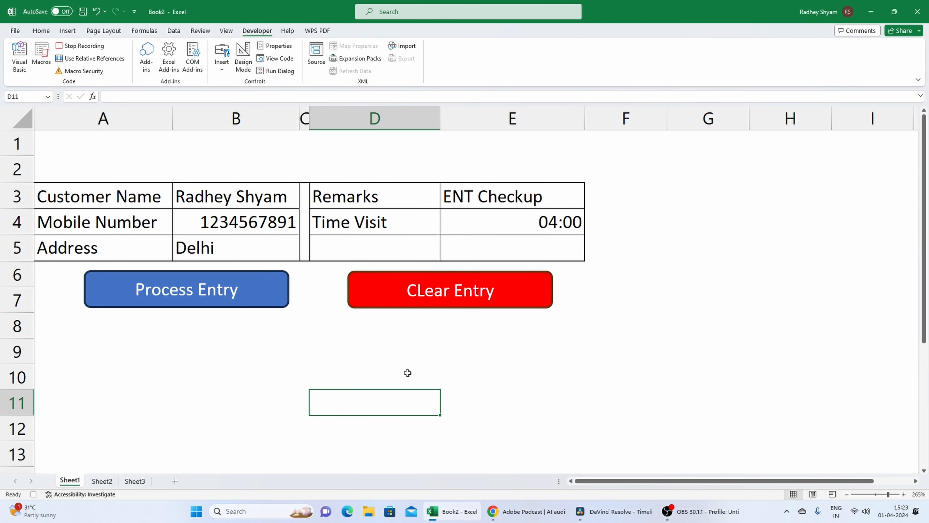
key(Up)
key(Up)
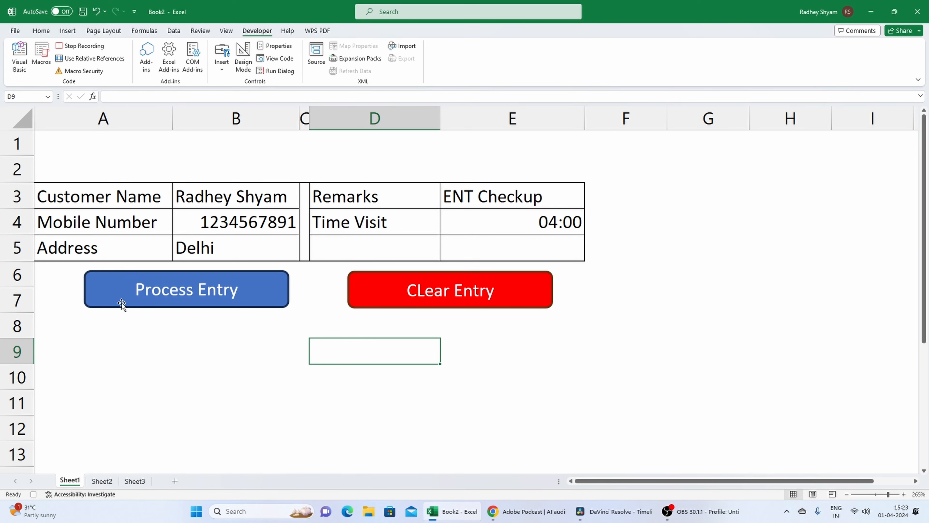
Copy A1:E1 on Sheet2 and paste it as values only, without transposing, into G1:K1.
click(101, 481)
click(222, 336)
click(39, 131)
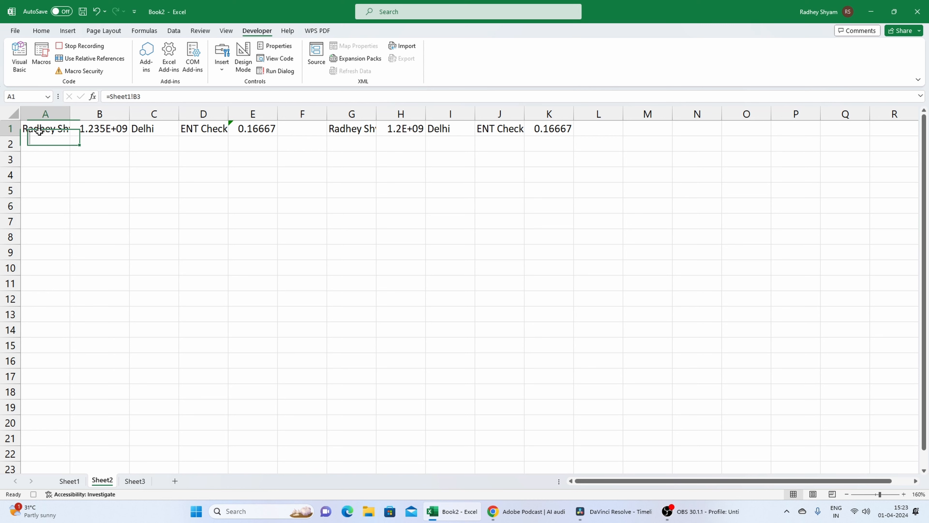
drag(40, 131, 234, 132)
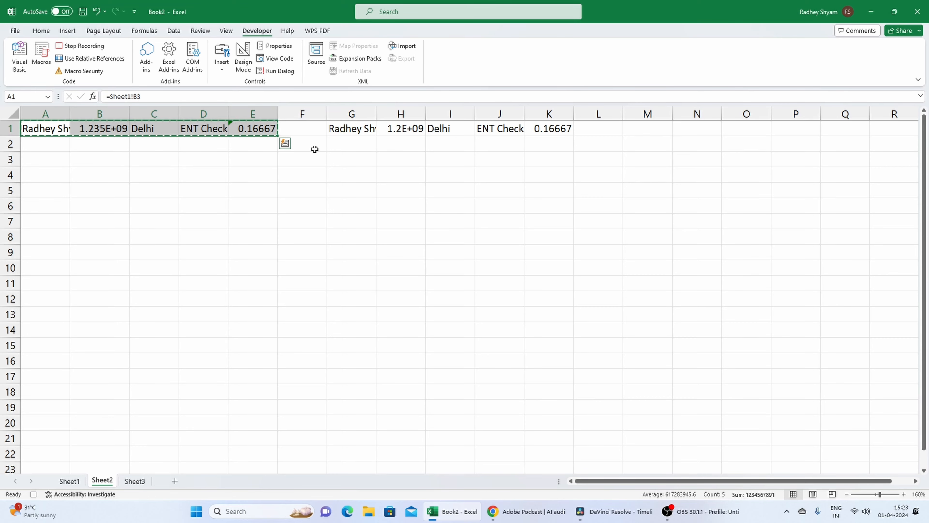
click(362, 130)
key(ctrl+alt+v)
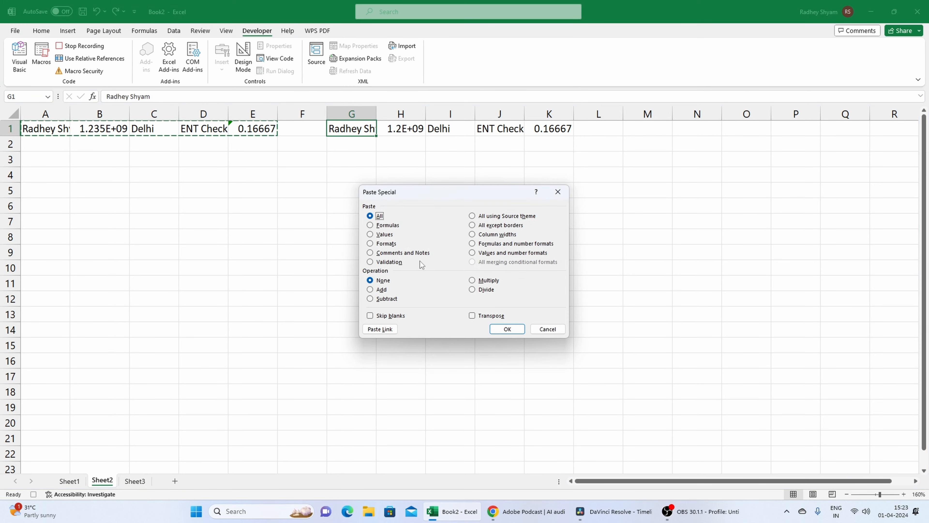
click(379, 236)
click(484, 317)
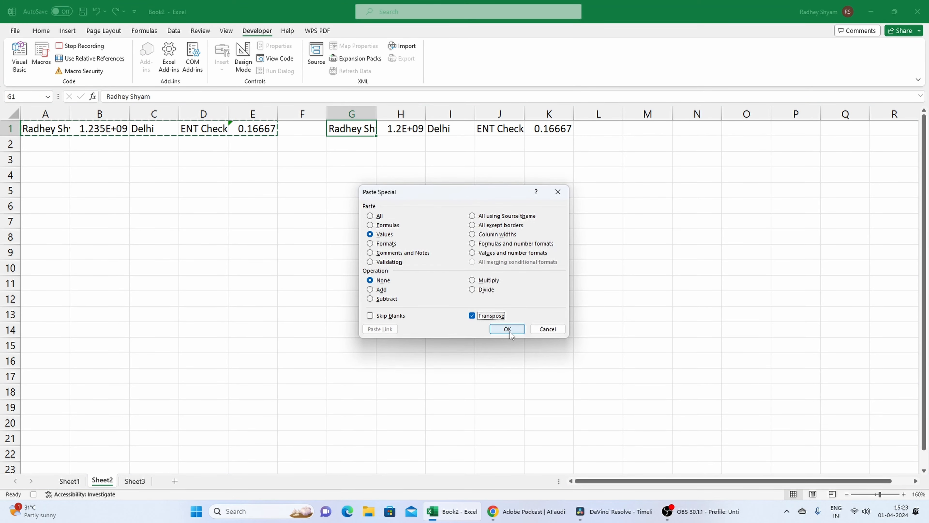
click(471, 314)
click(507, 328)
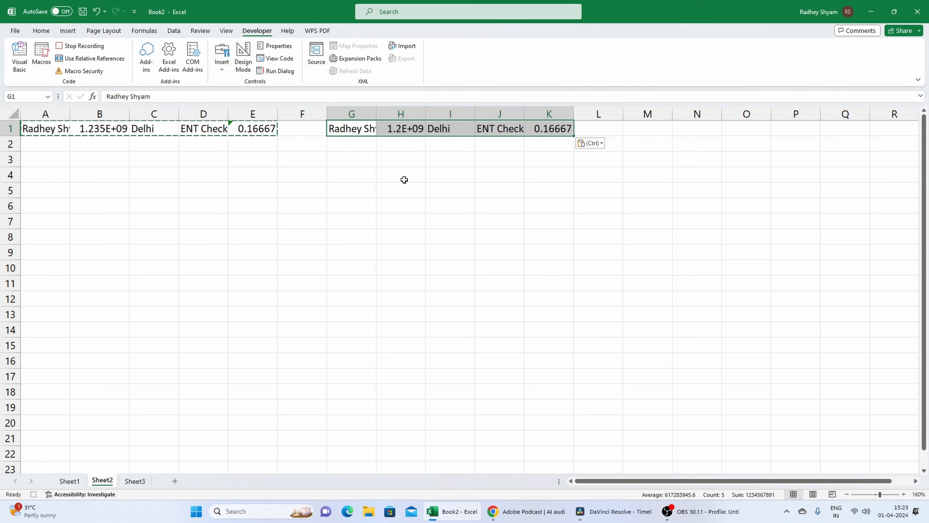
click(373, 173)
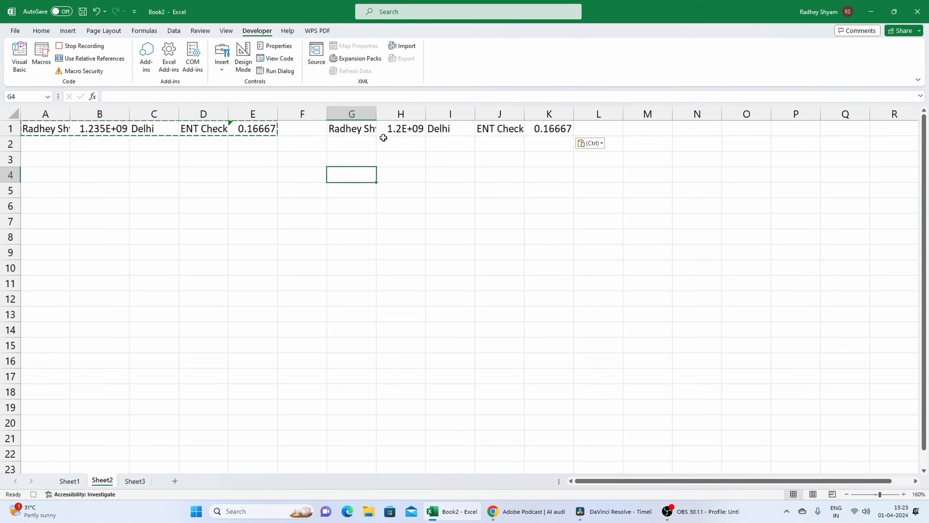
key(Escape)
Copy G1:K1 from Sheet2 and insert the copied cells at A2 on Sheet3, shifting cells down.
drag(365, 136, 546, 129)
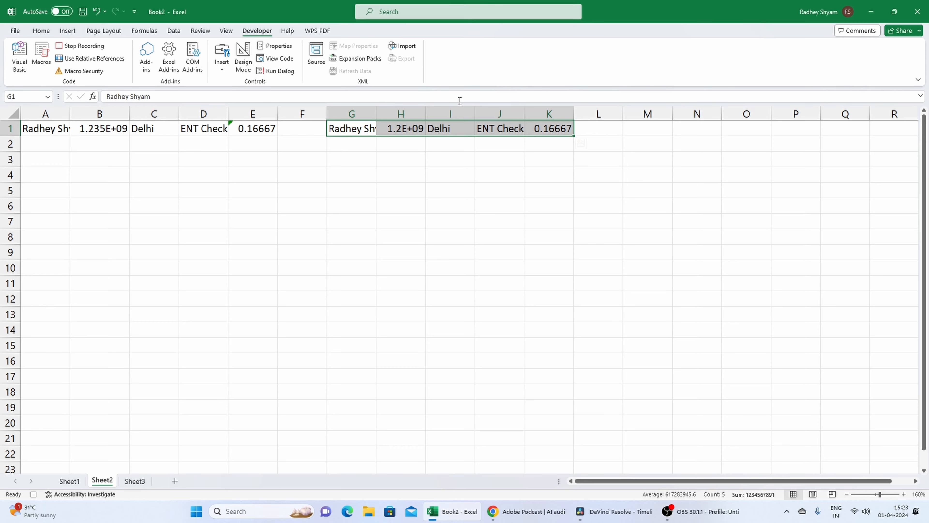
key(ctrl+c)
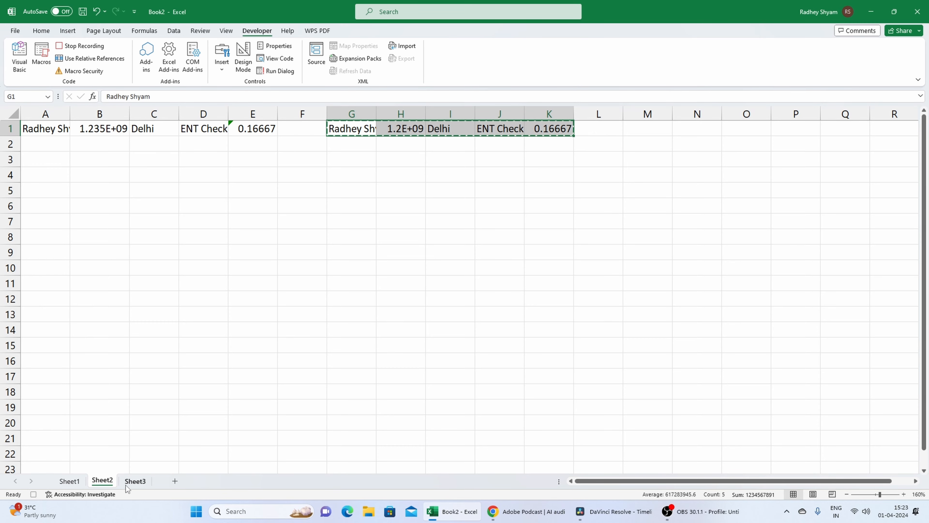
click(132, 482)
click(54, 167)
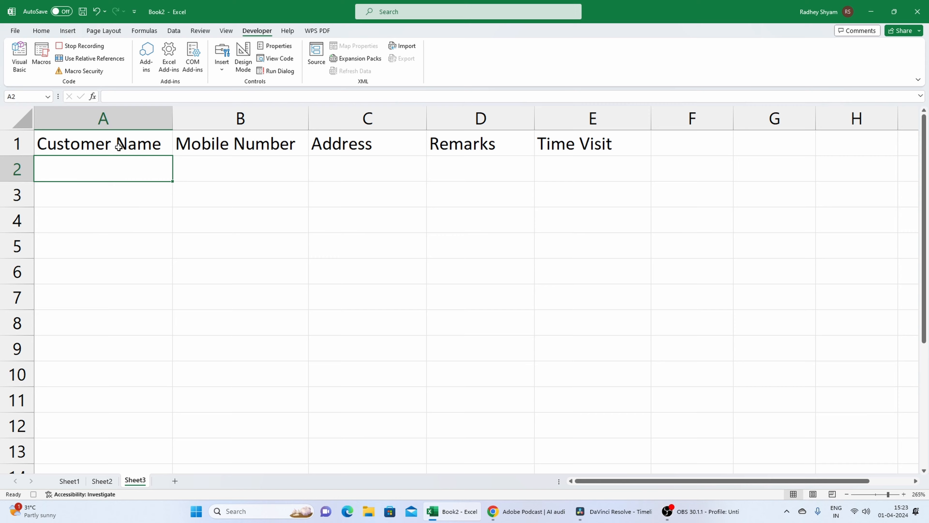
click(43, 33)
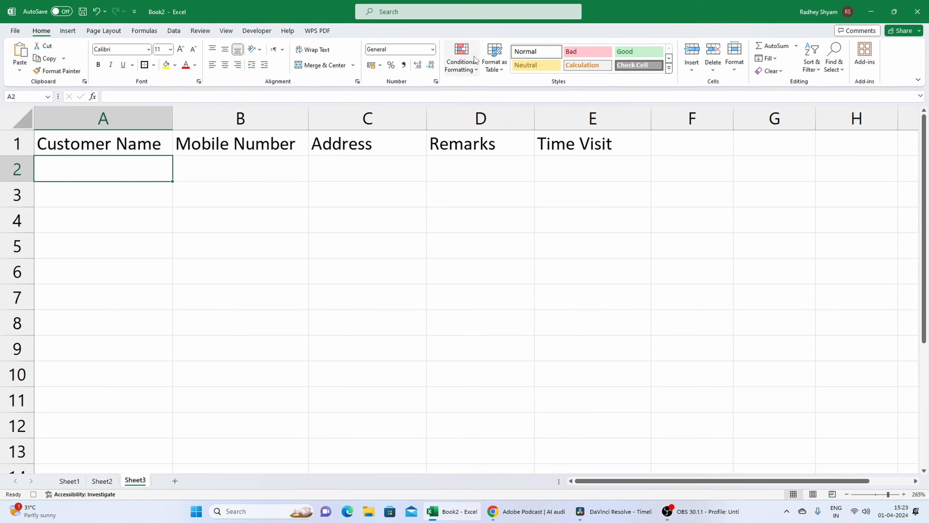
click(692, 68)
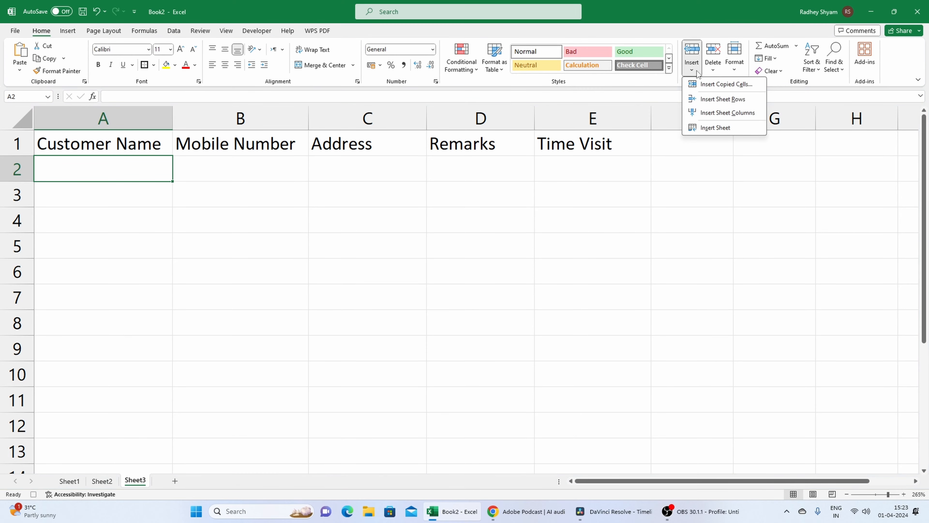
click(713, 85)
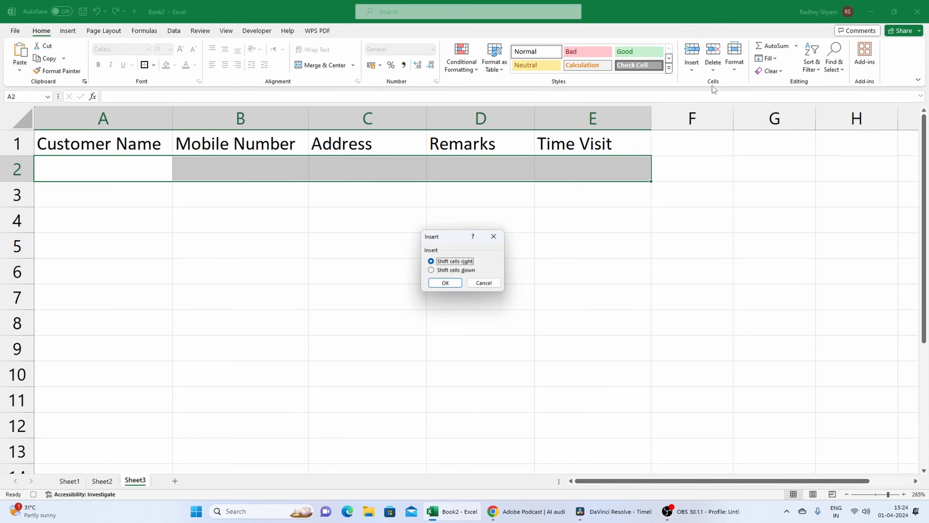
click(439, 272)
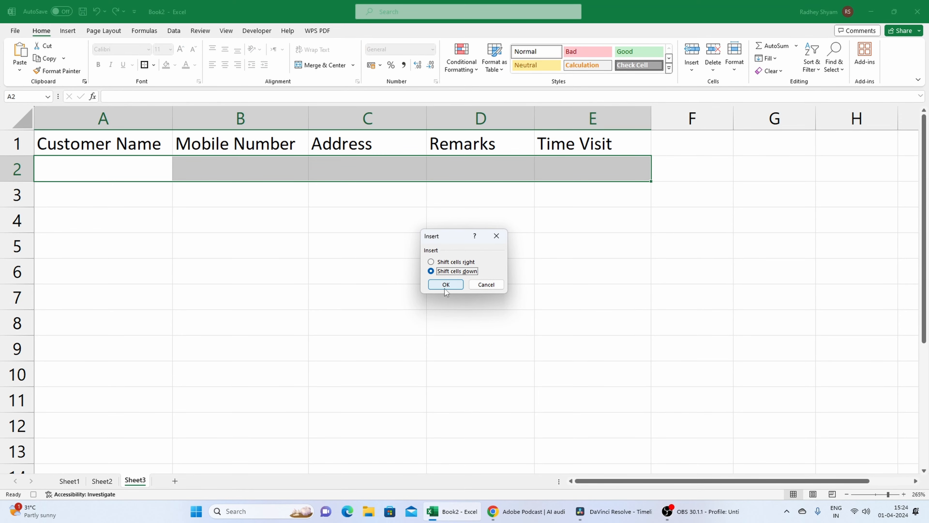
click(446, 284)
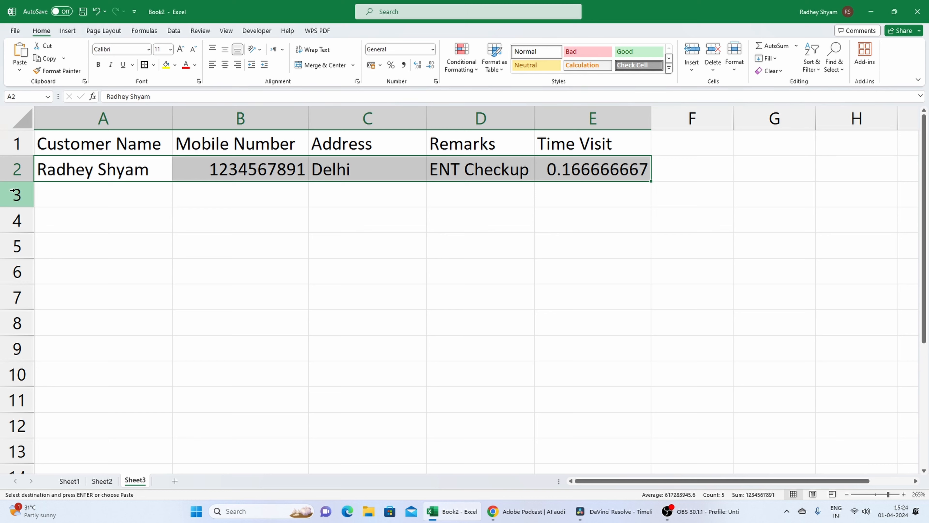
Apply the Time number format to the whole Time Visit column E on Sheet3.
click(635, 212)
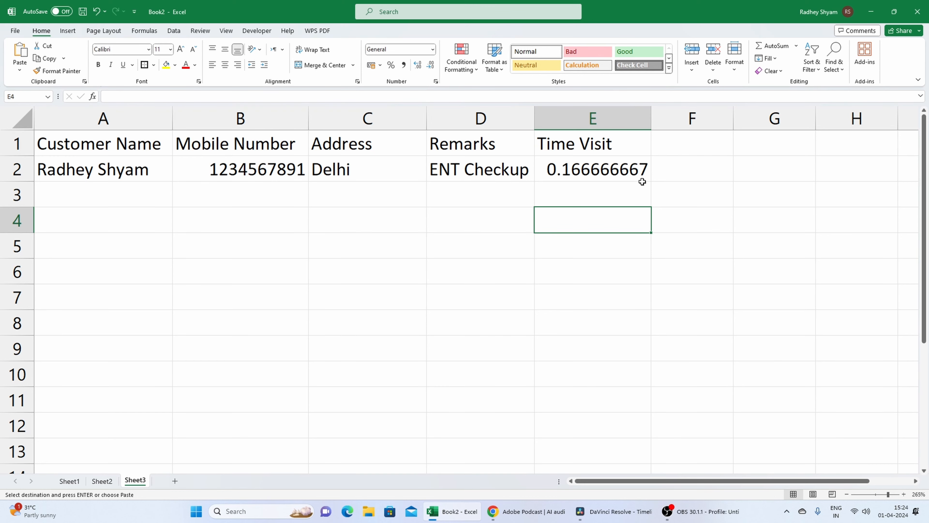
click(598, 164)
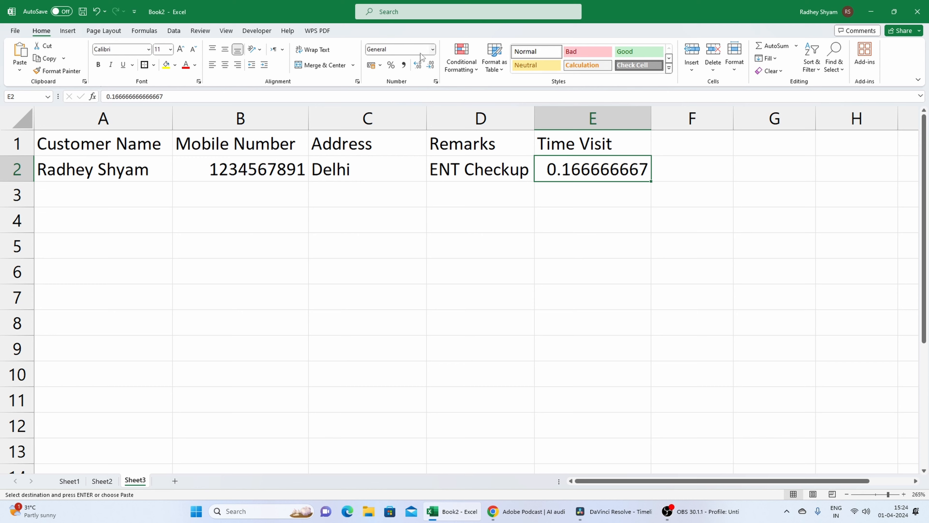
click(593, 118)
click(432, 49)
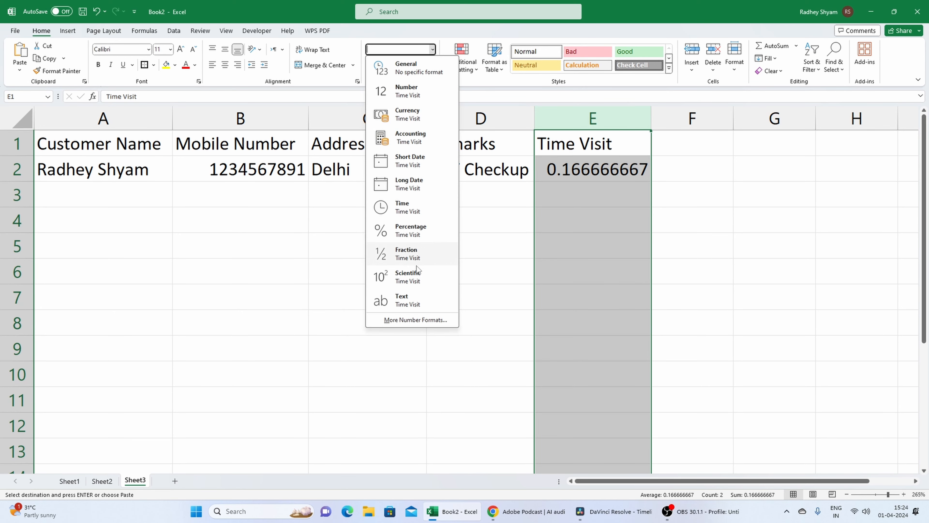
click(417, 208)
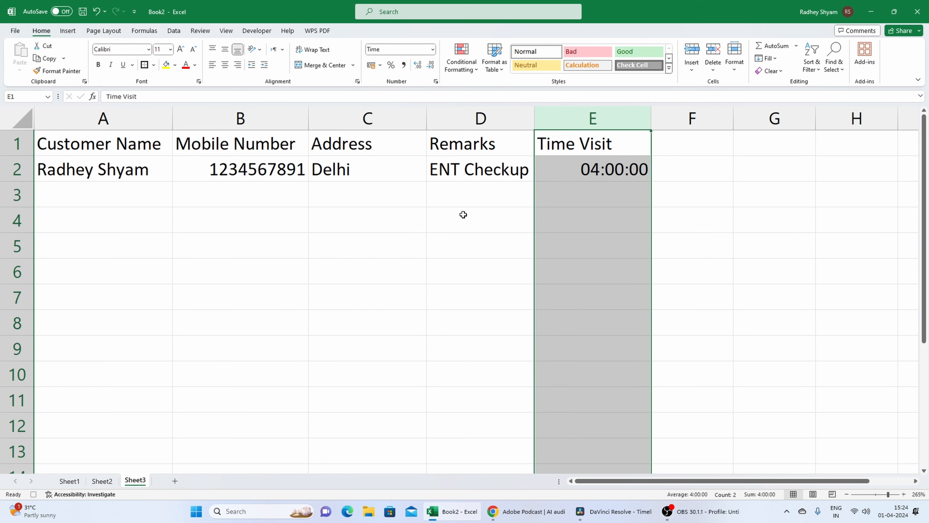
click(685, 187)
click(594, 199)
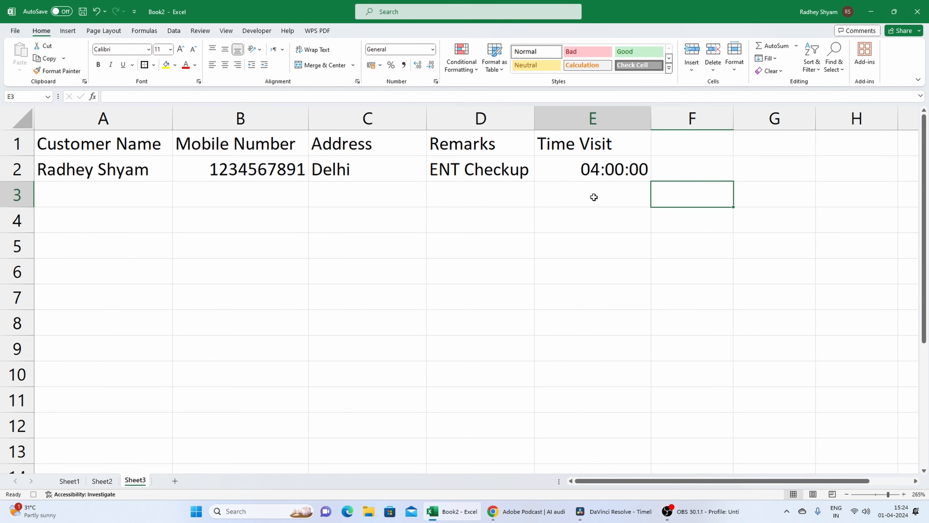
click(605, 173)
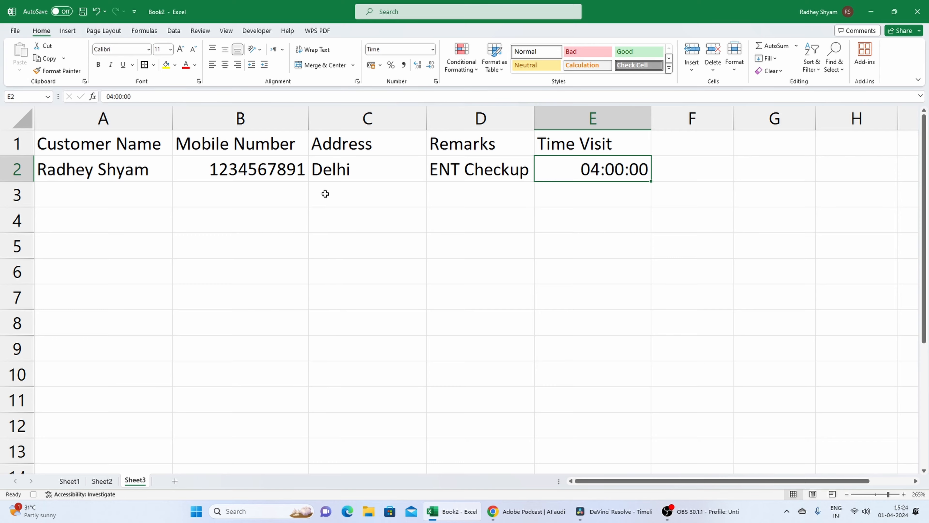
Delete the pasted values in G1:K1 on Sheet2.
click(110, 484)
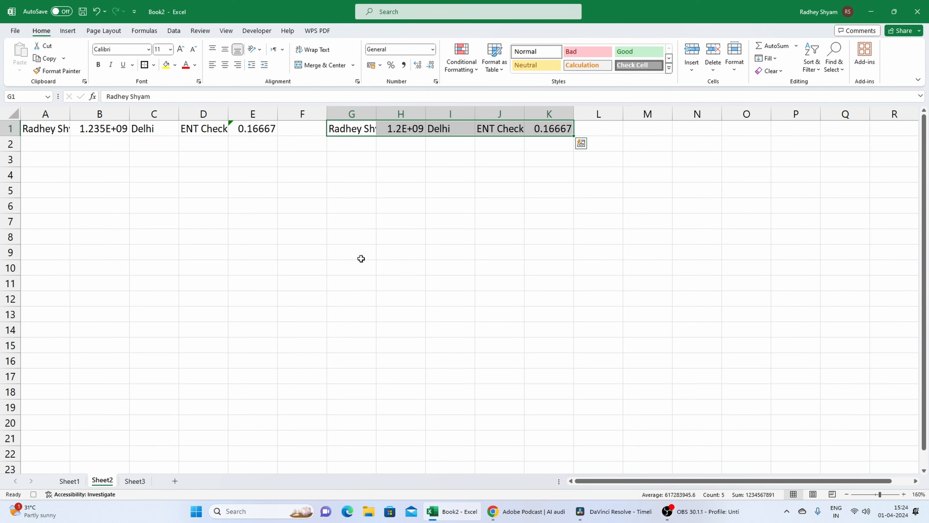
click(350, 172)
drag(348, 129, 545, 136)
key(Delete)
click(351, 297)
Delete the contents of the form's entry cells B3:B5 and E3:E4 on Sheet1.
click(82, 482)
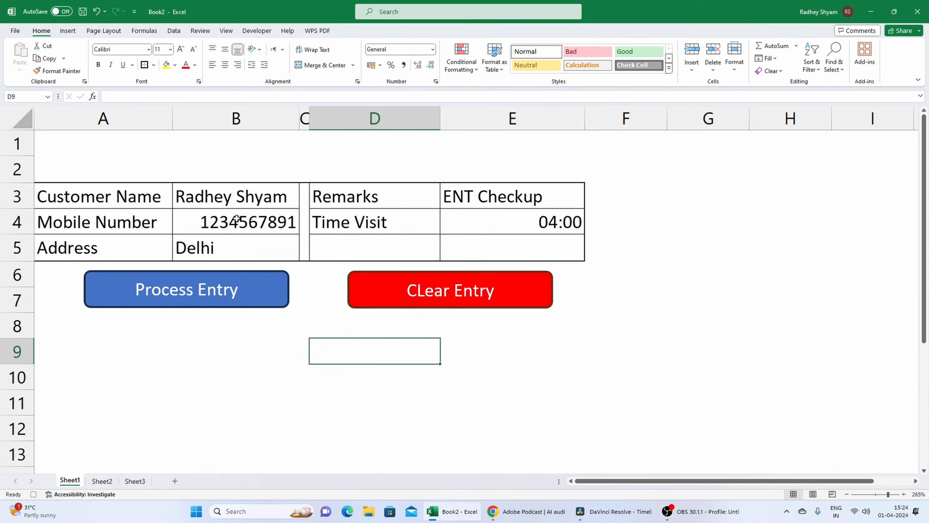
drag(240, 199, 238, 247)
key(Delete)
drag(457, 206, 464, 221)
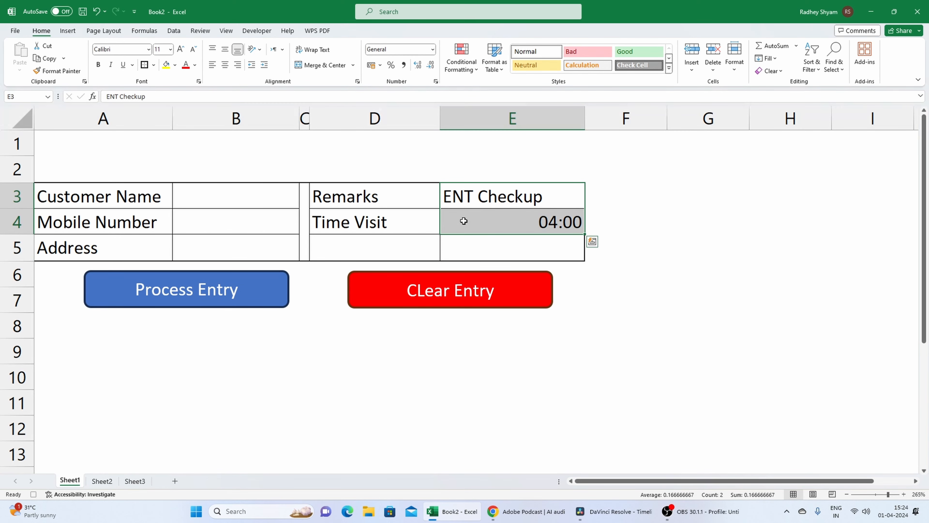
key(Delete)
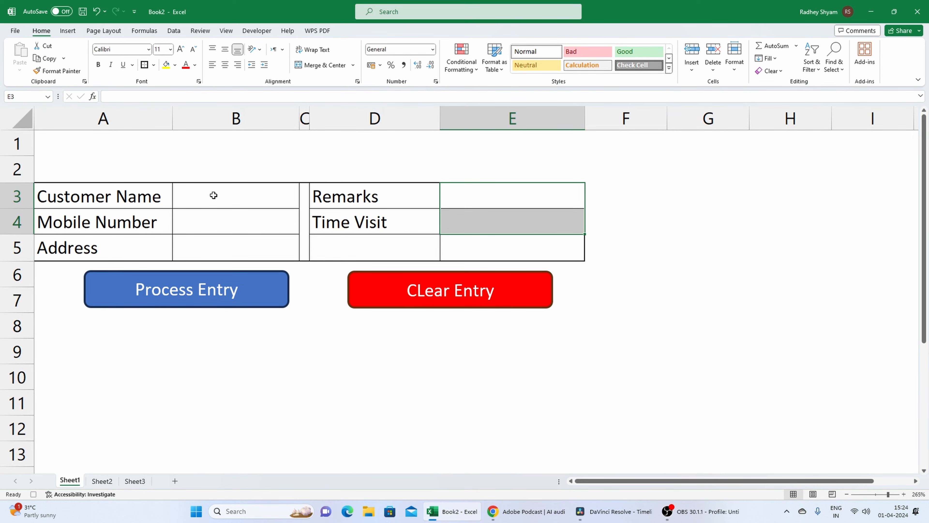
Select the Customer Name entry cell B3 on Sheet1 and stop recording the macro.
click(214, 195)
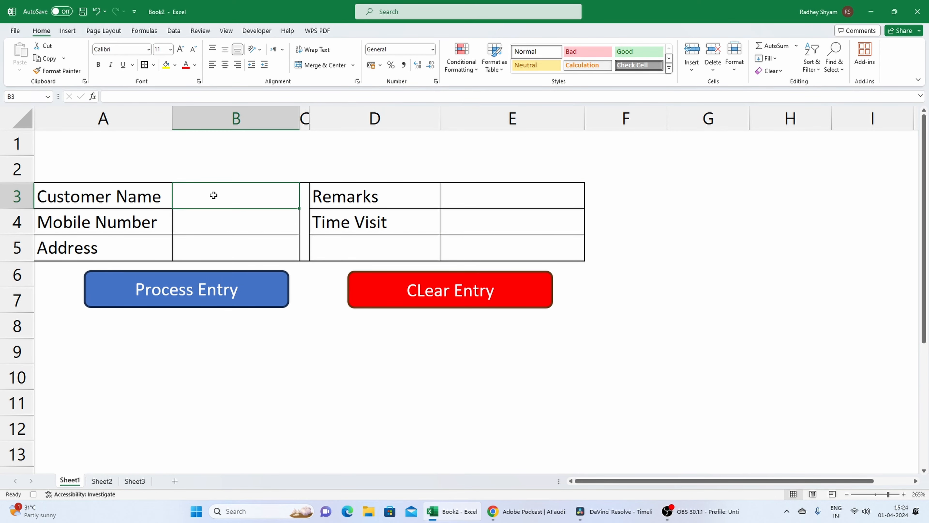
click(253, 31)
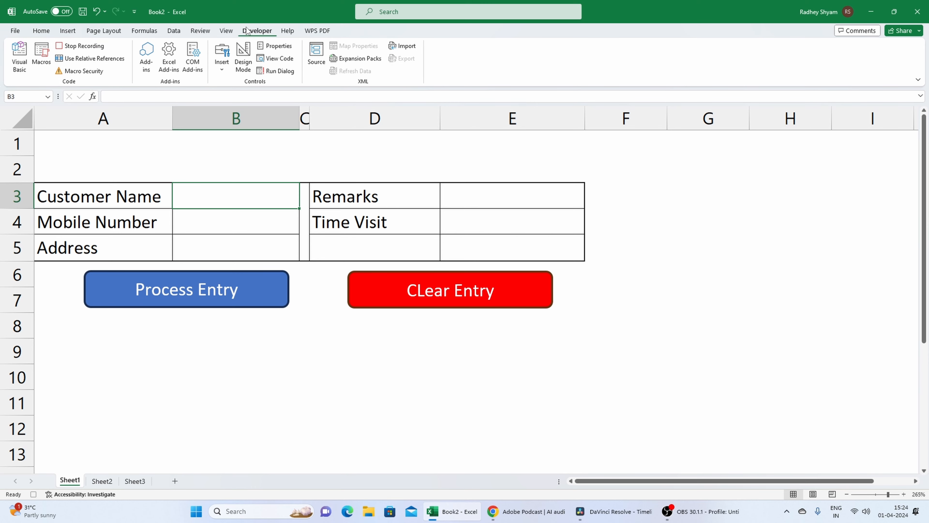
click(85, 50)
click(216, 341)
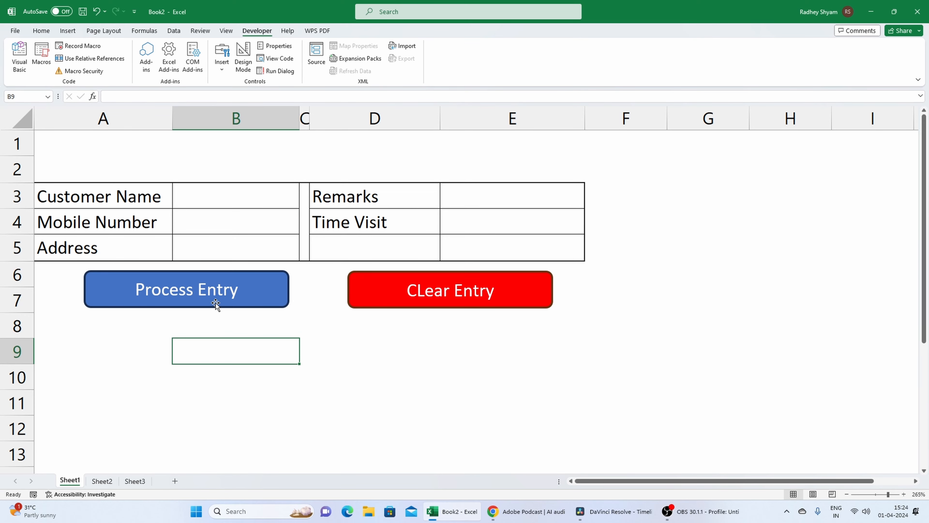
Assign the procs macro to the Process Entry button.
ctrl+click(215, 303)
right_click(216, 302)
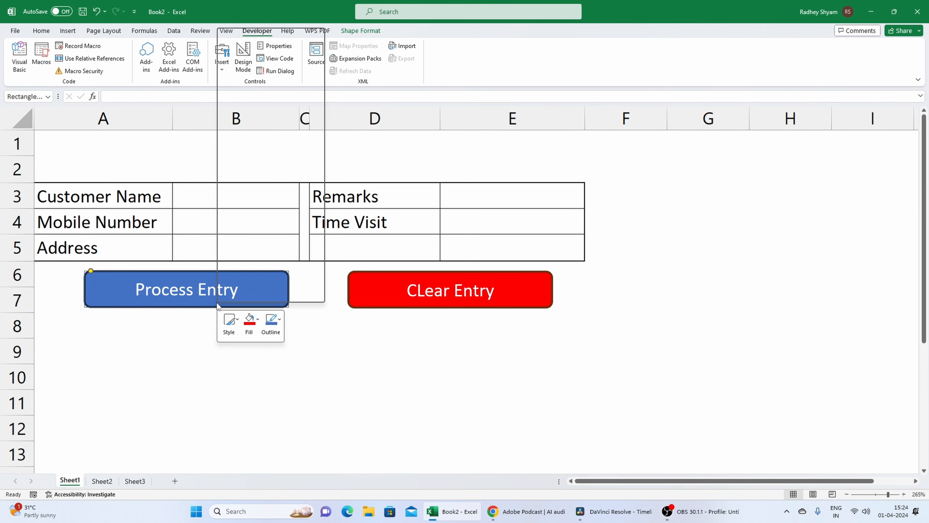
click(259, 238)
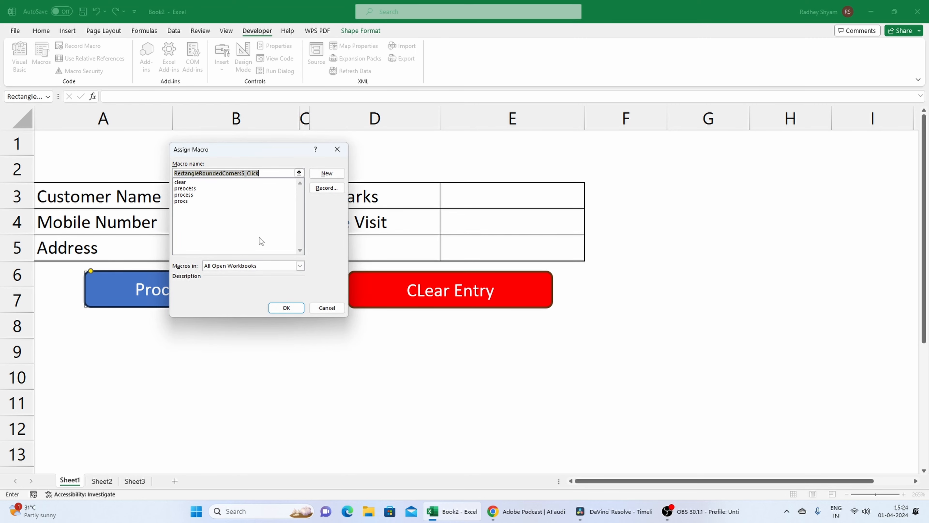
click(186, 203)
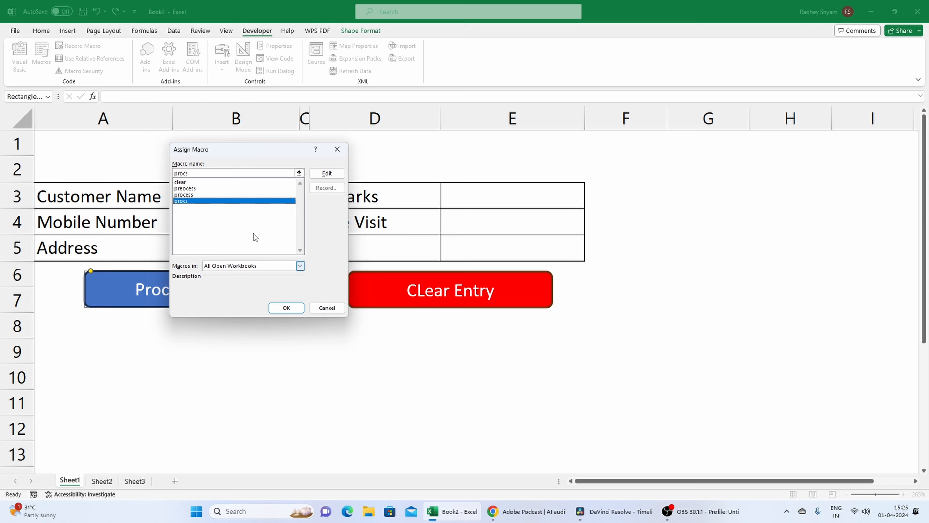
click(286, 308)
click(277, 359)
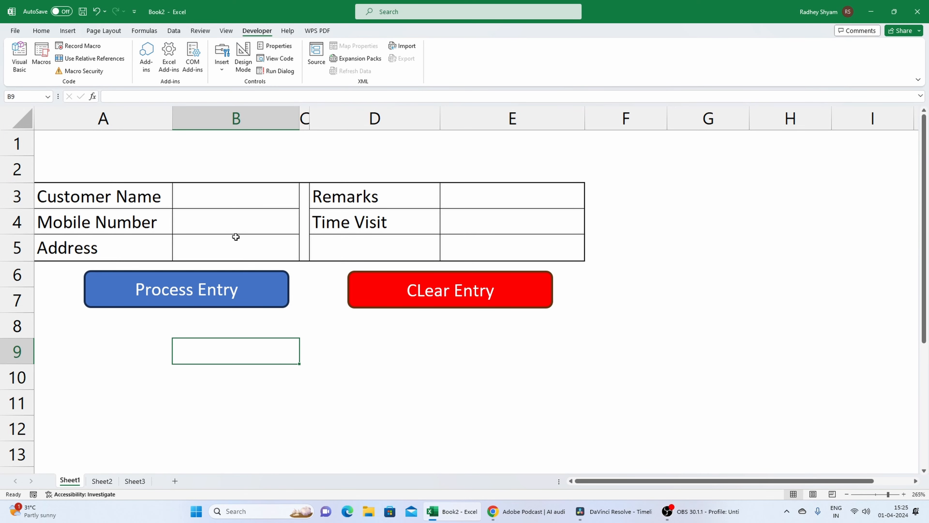
Fill in the customer's name, mobile number and address in the form's entry cells B3:B5.
click(229, 203)
text(m)
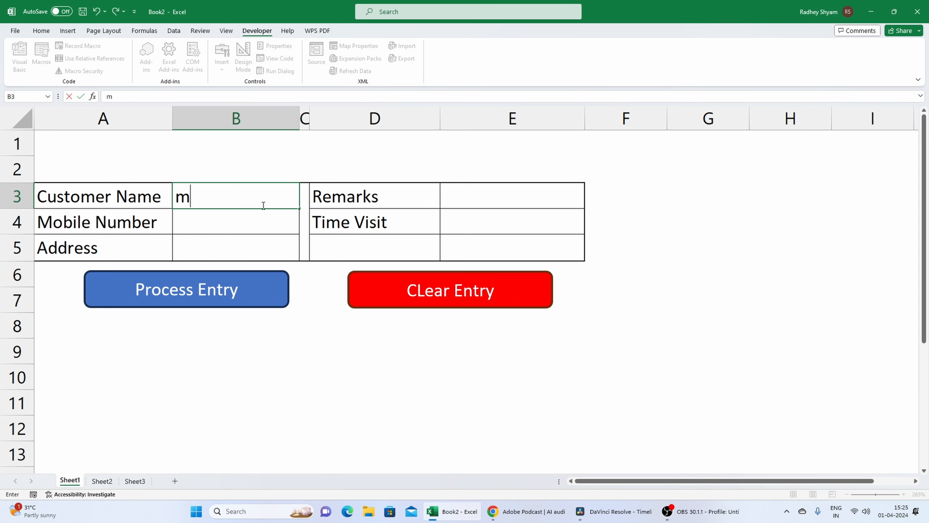
text(eena)
click(240, 219)
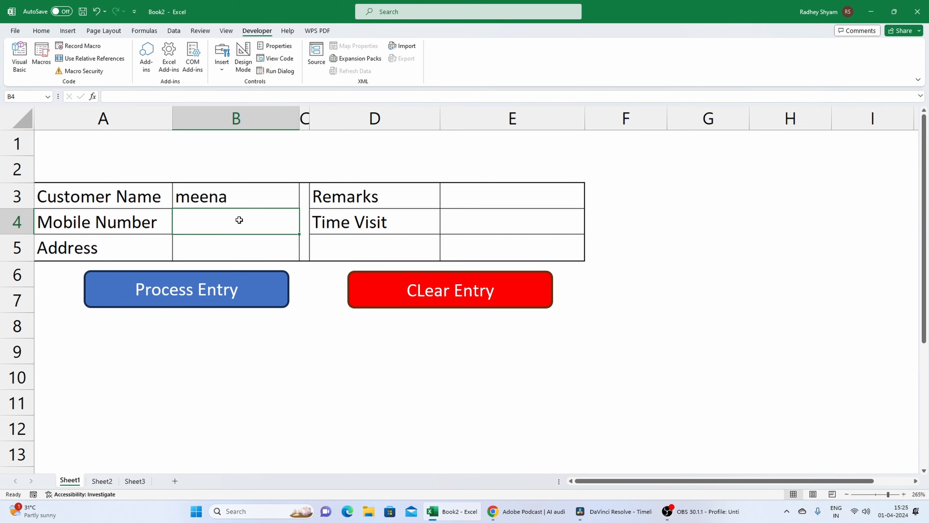
text(1234567891)
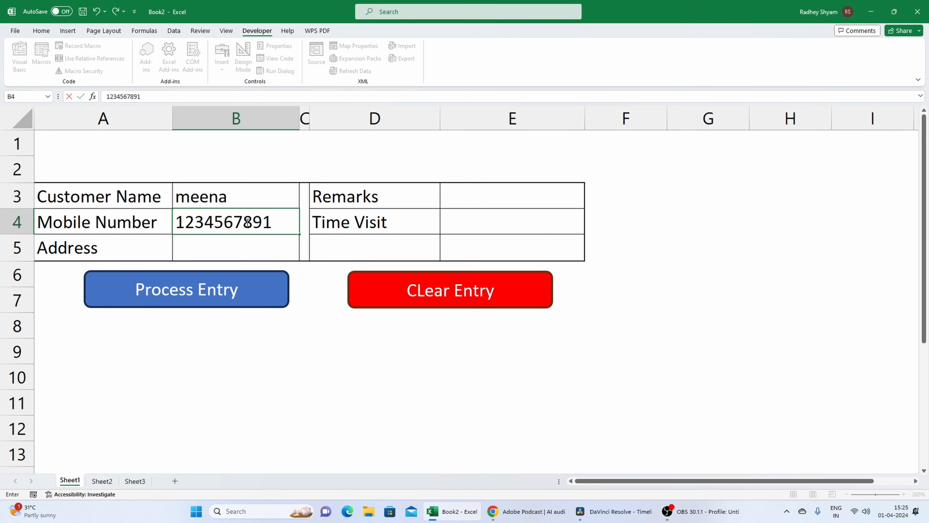
click(233, 239)
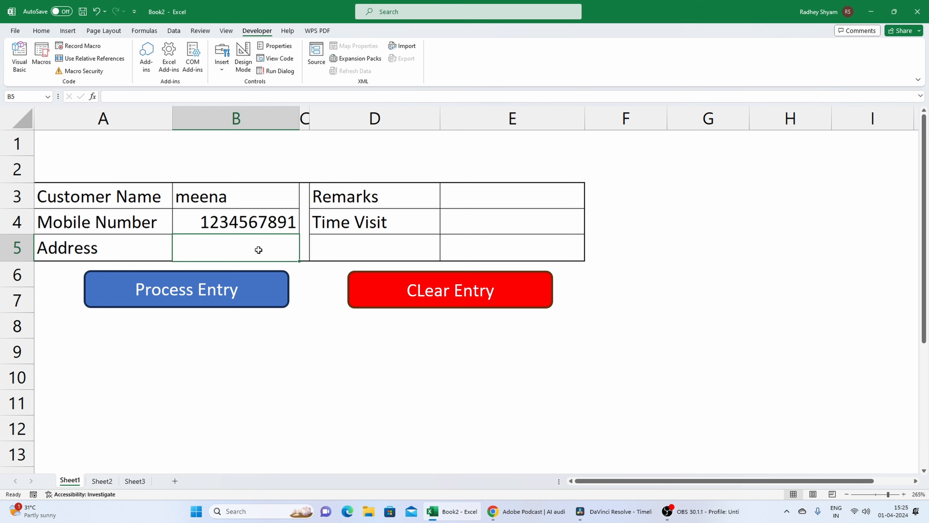
text(D)
key(BackSpace)
text(N)
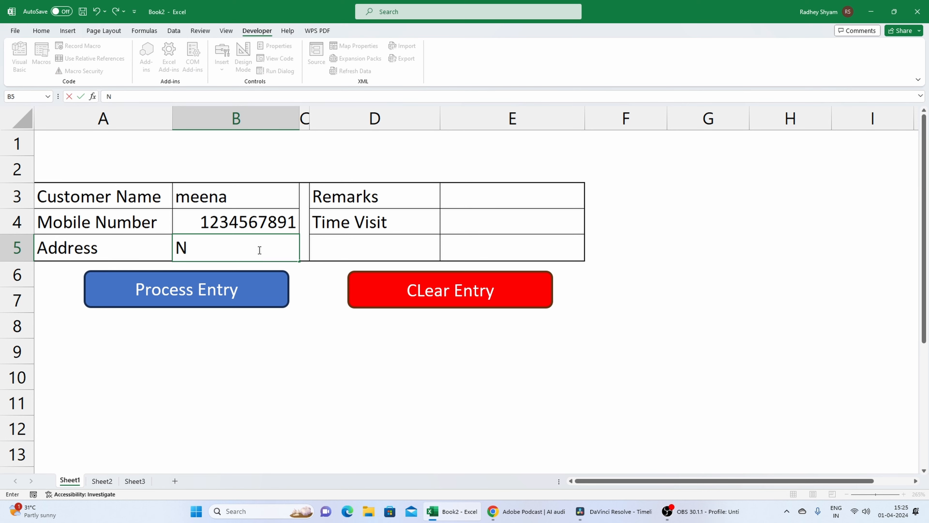
text(arela)
Enter ENT Checkup as the Remarks in E3 and 01:00 as the Time Visit in E4.
click(507, 204)
text(ENT)
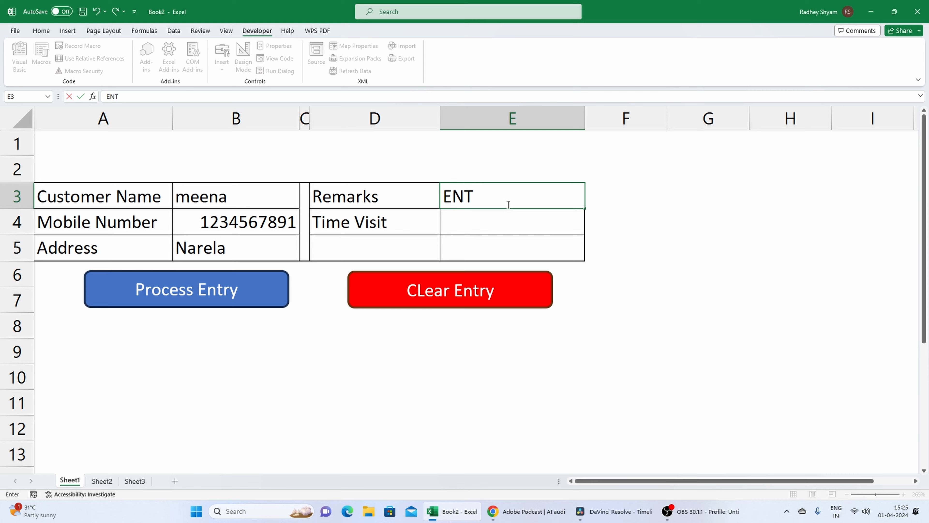
text( Checkup)
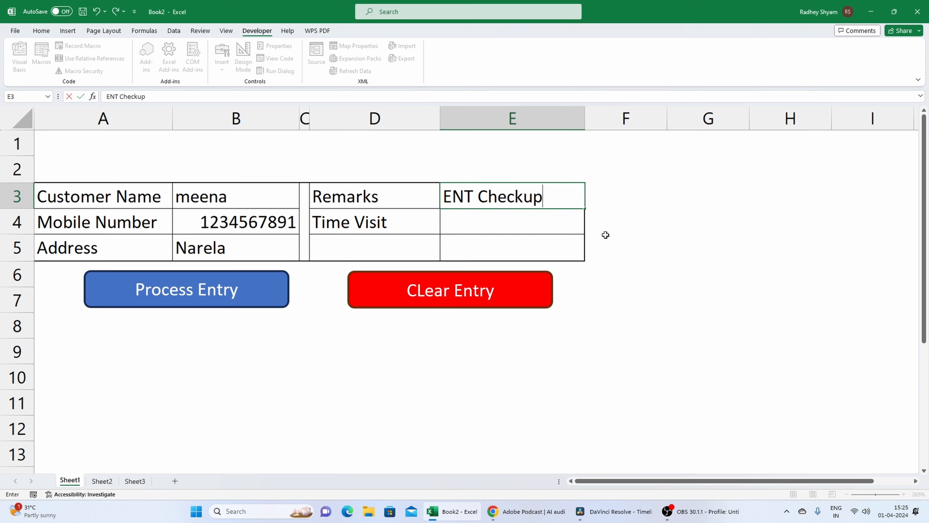
click(572, 230)
text(01)
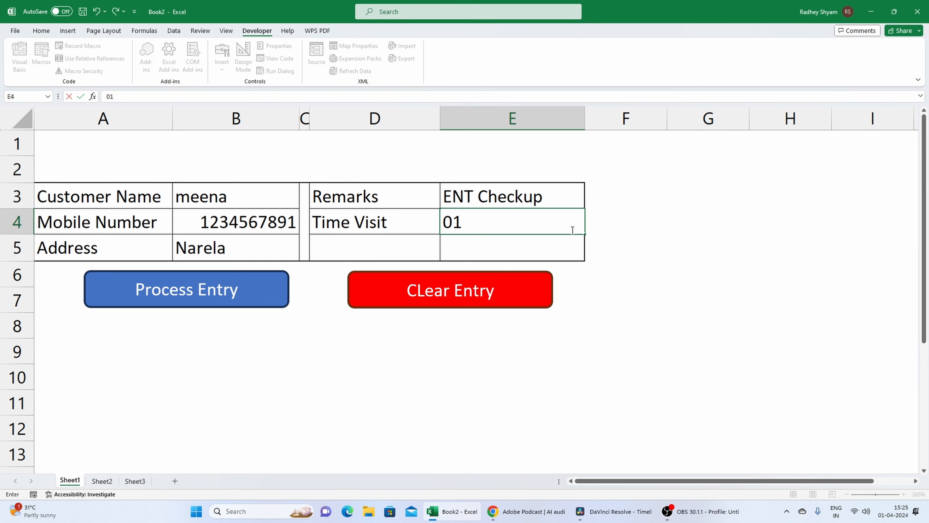
text(:00)
click(621, 306)
Run the Process Entry button's macro and check the transferred entry in row 2 of Sheet3.
click(233, 298)
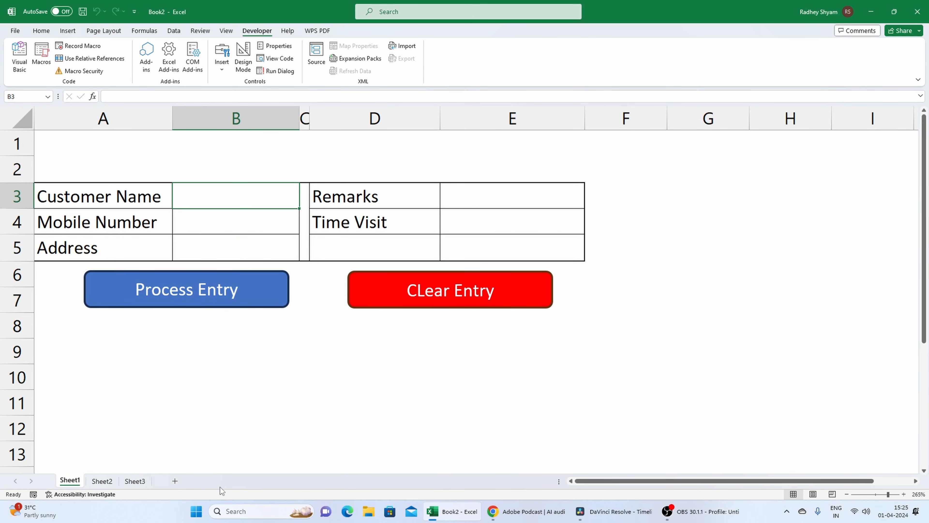
click(135, 481)
click(241, 279)
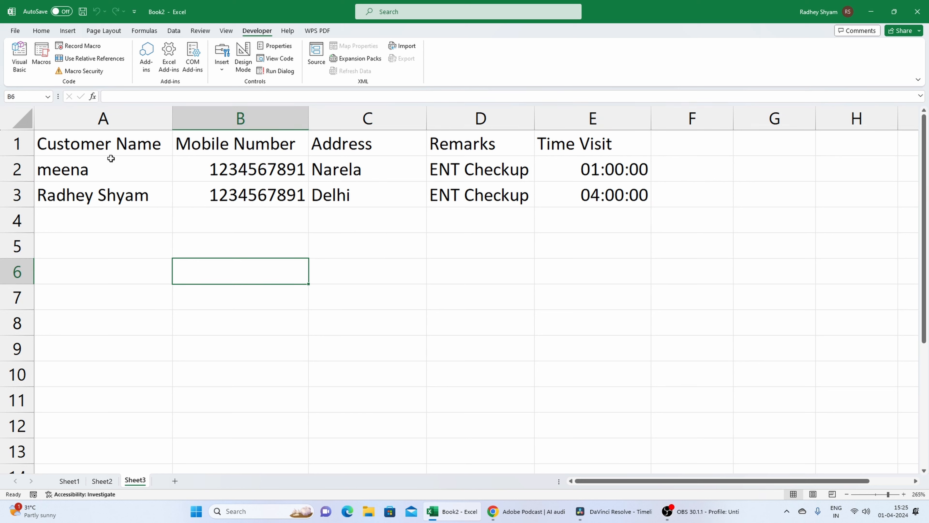
drag(111, 159, 550, 169)
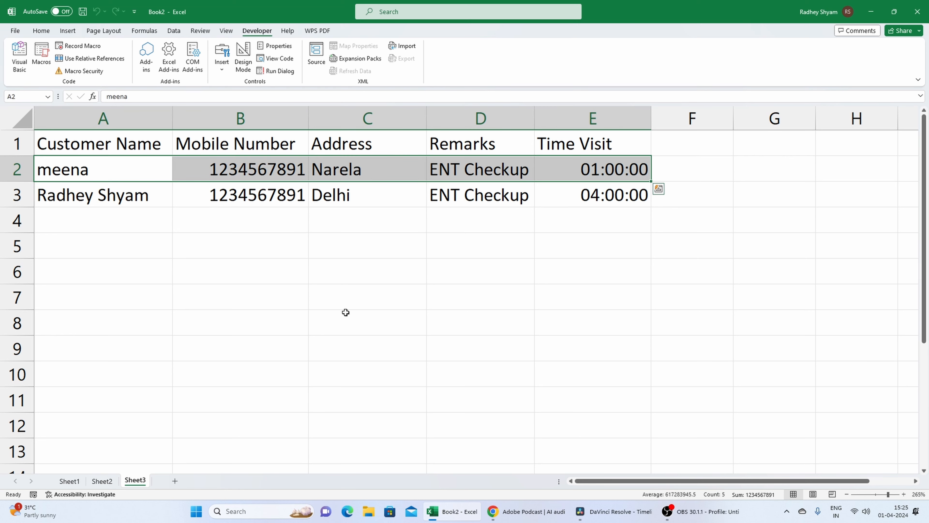
click(265, 202)
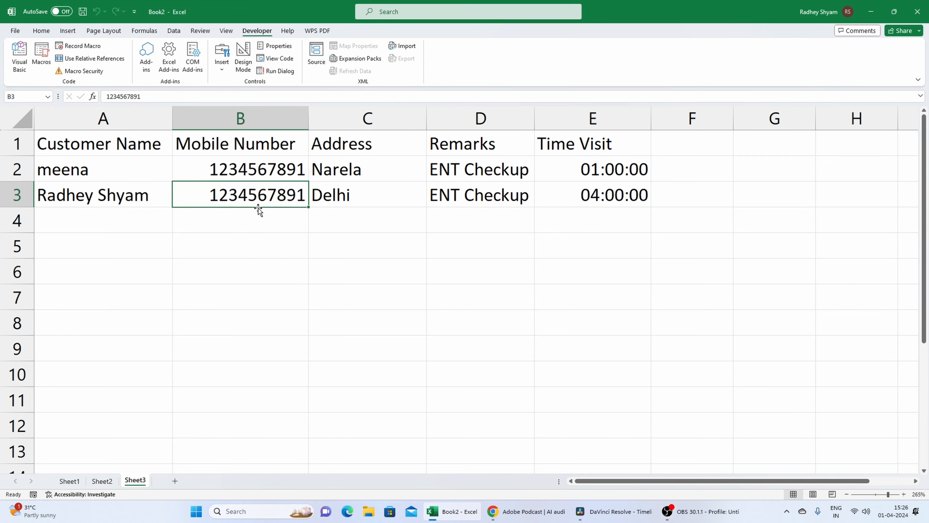
Format A1:E3 on Sheet3 as a table with headers in a black-header banded style, and turn off its filter buttons.
click(41, 31)
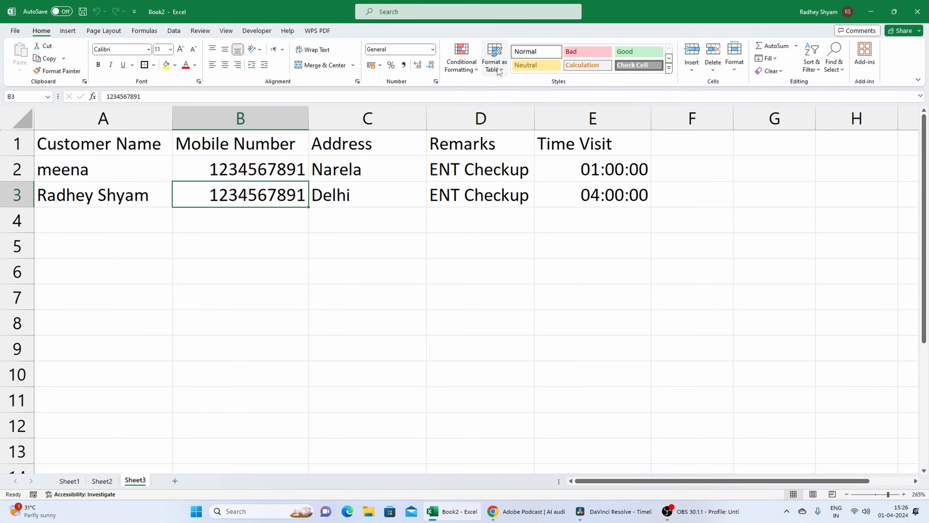
click(495, 58)
key(Escape)
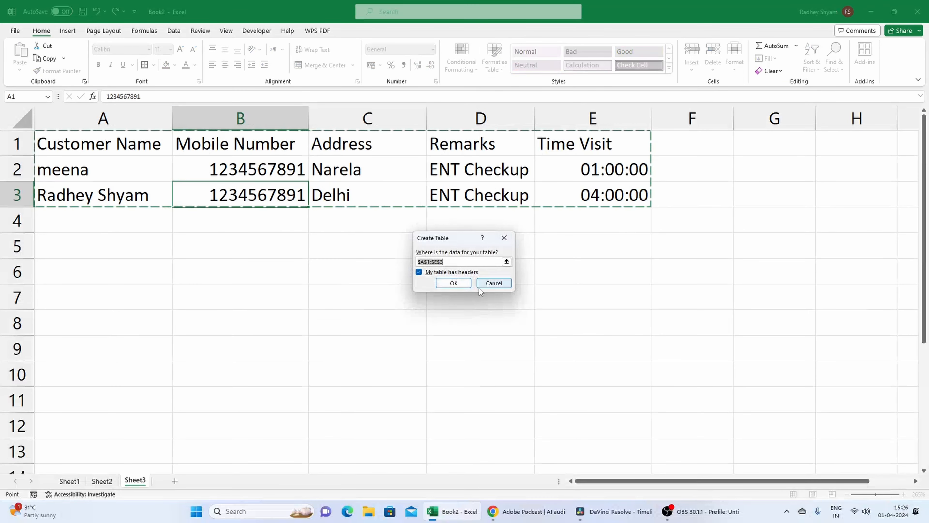
click(453, 284)
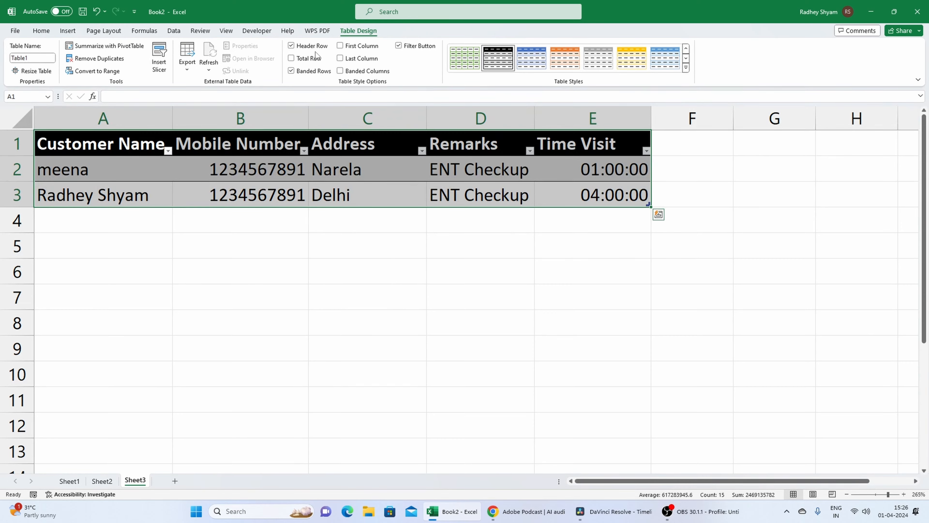
click(399, 46)
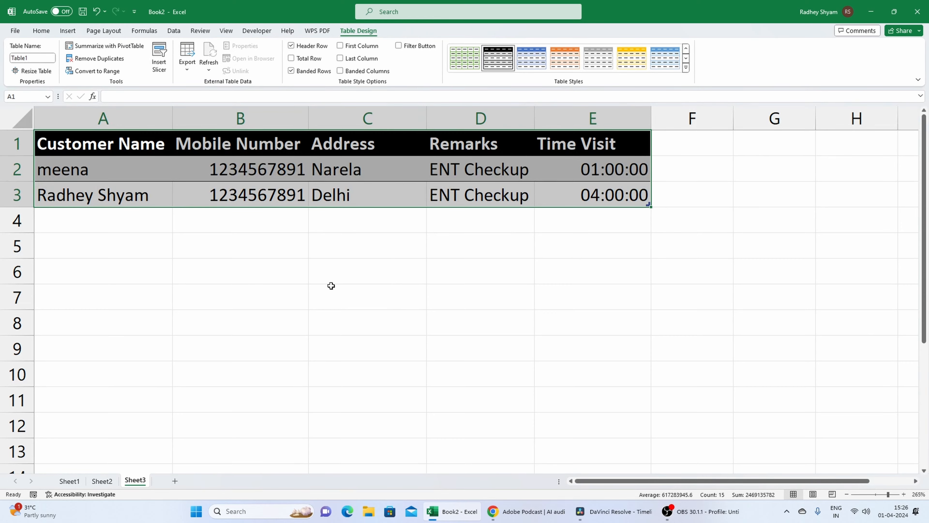
click(330, 287)
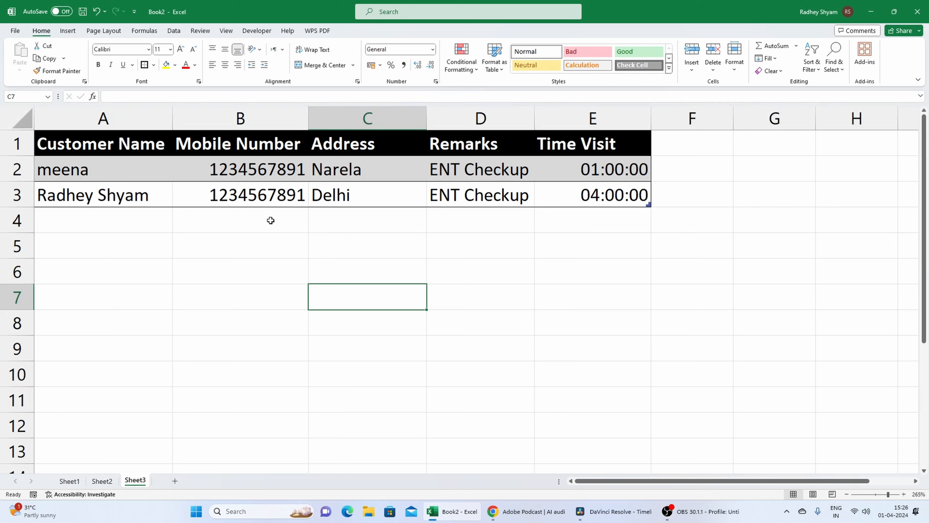